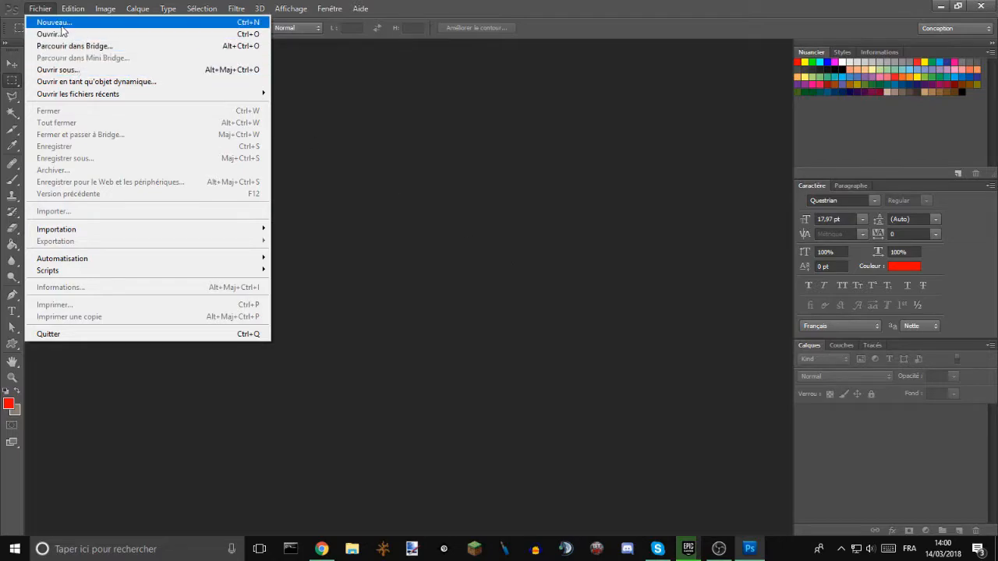
# - Create a new 1920 × 1080 pixel RGB document with a transparent background and activate the Move tool
pyautogui.click(58, 22)
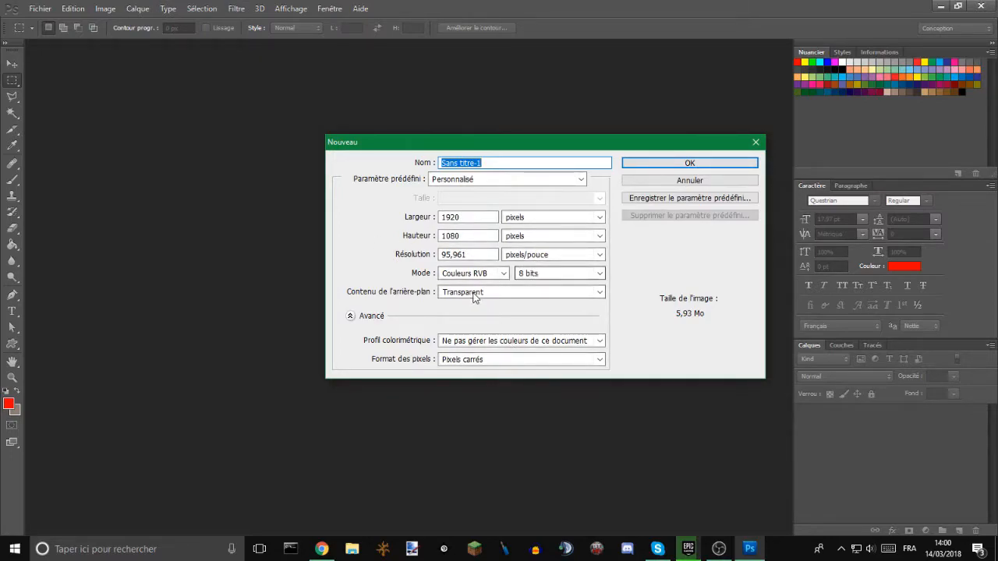
pyautogui.click(688, 165)
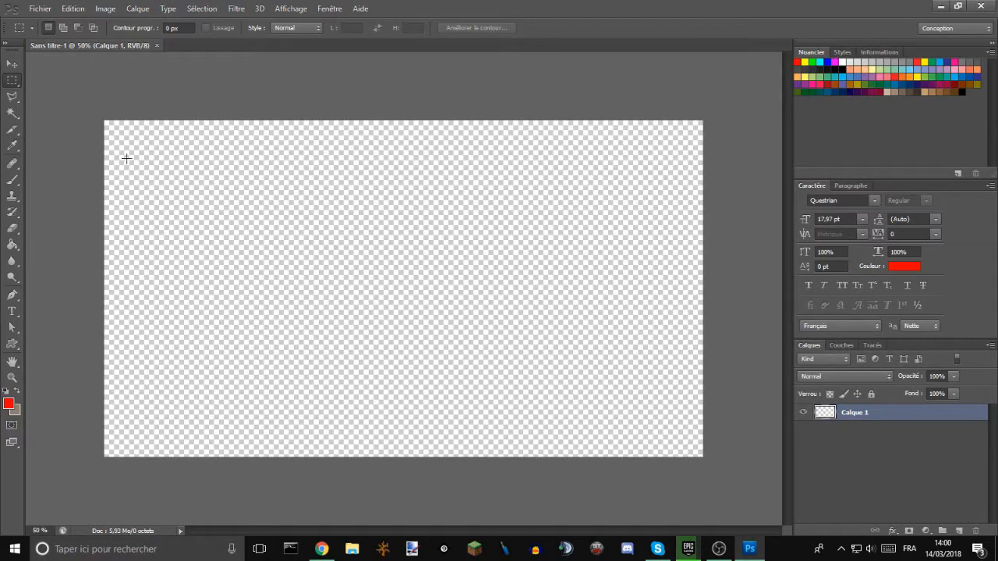
pyautogui.click(12, 63)
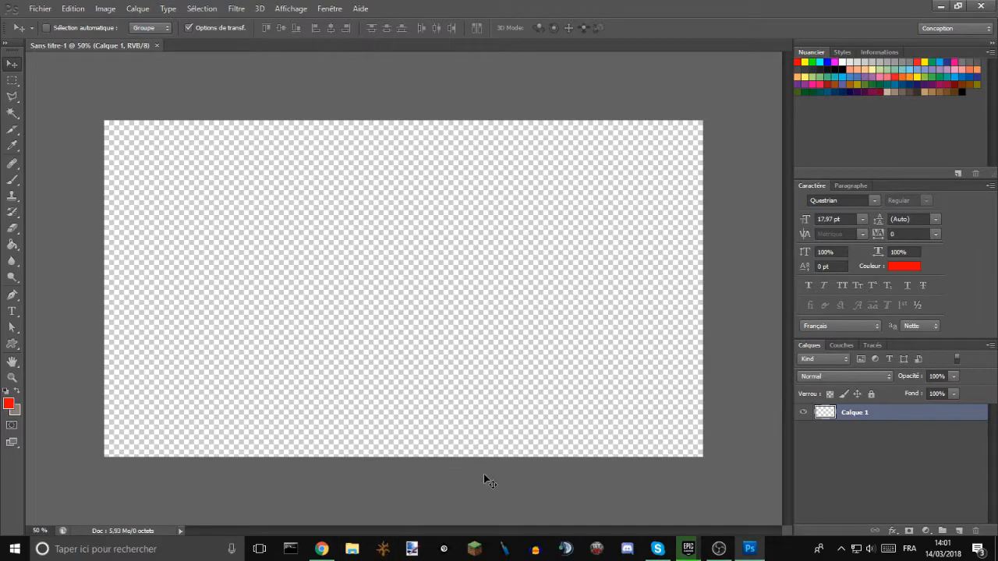
# - Switch to Chrome, browse dafont.com's Fantaisie > Old School category and download the University font
pyautogui.click(321, 549)
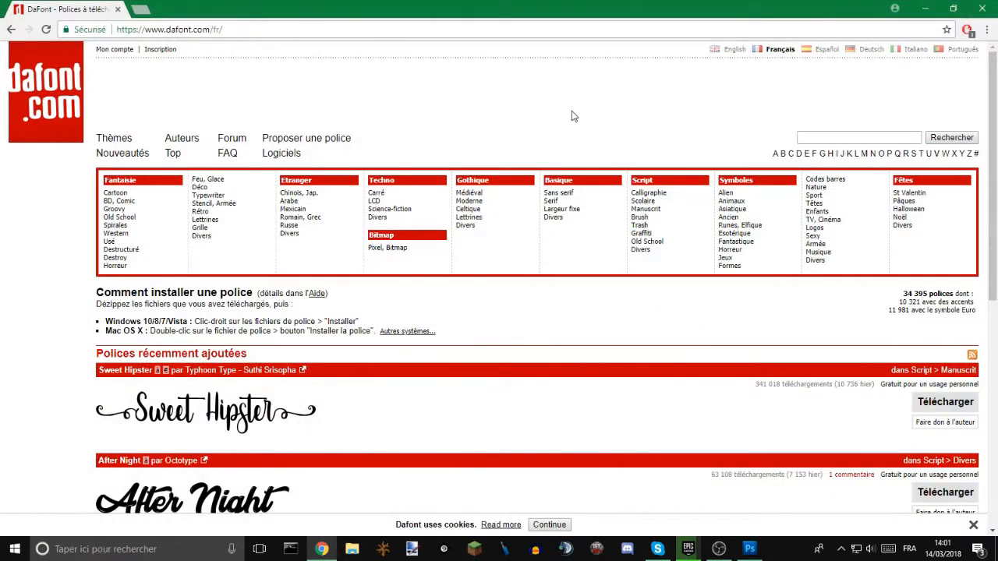
pyautogui.click(242, 29)
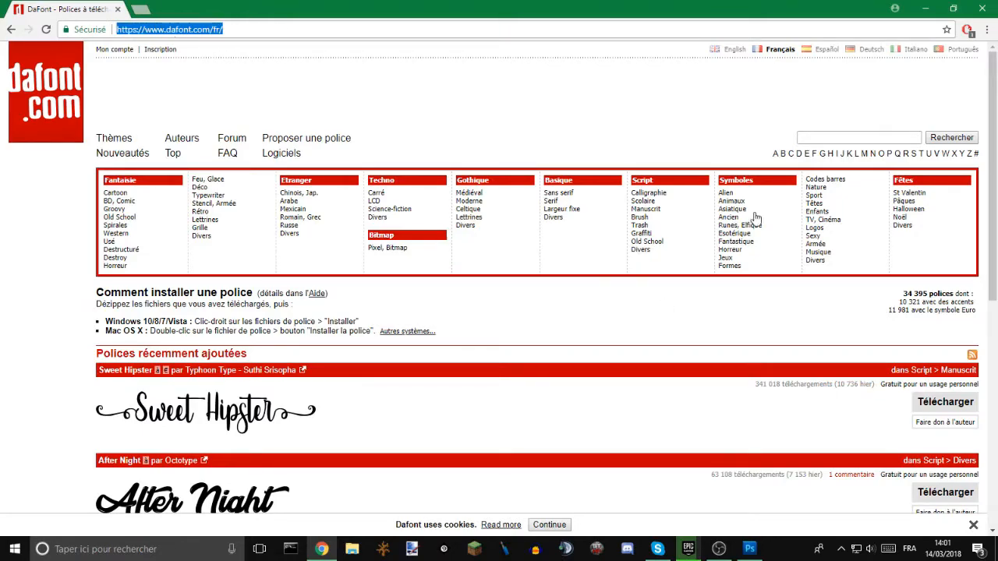
pyautogui.click(836, 138)
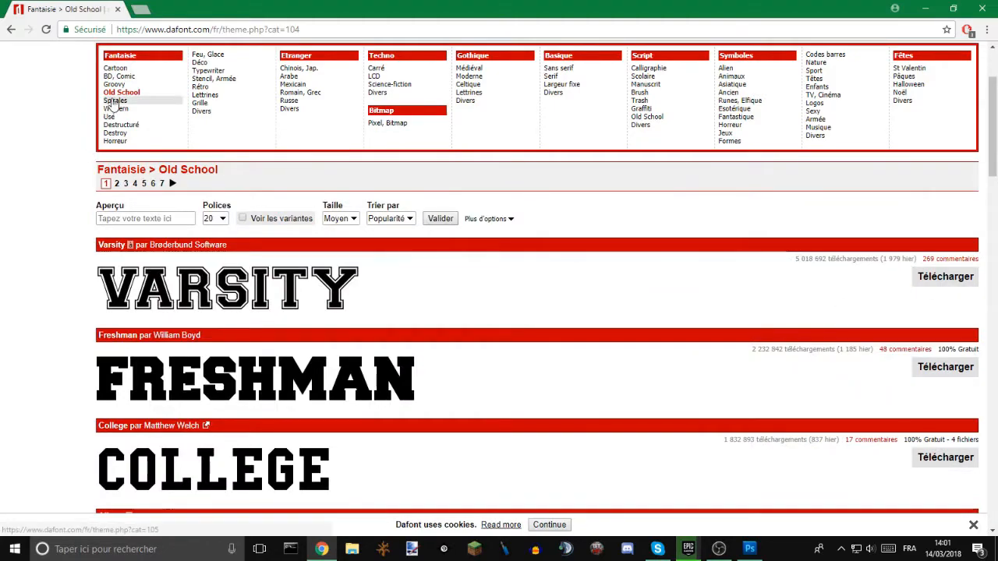
pyautogui.scroll(-2, 352, 297)
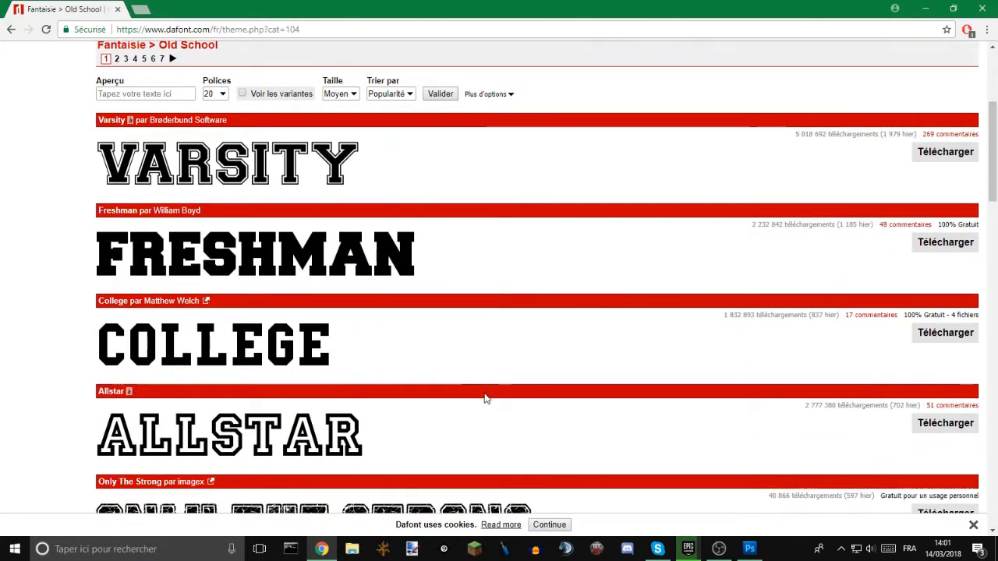
pyautogui.moveTo(992, 176); pyautogui.dragTo(984, 223)
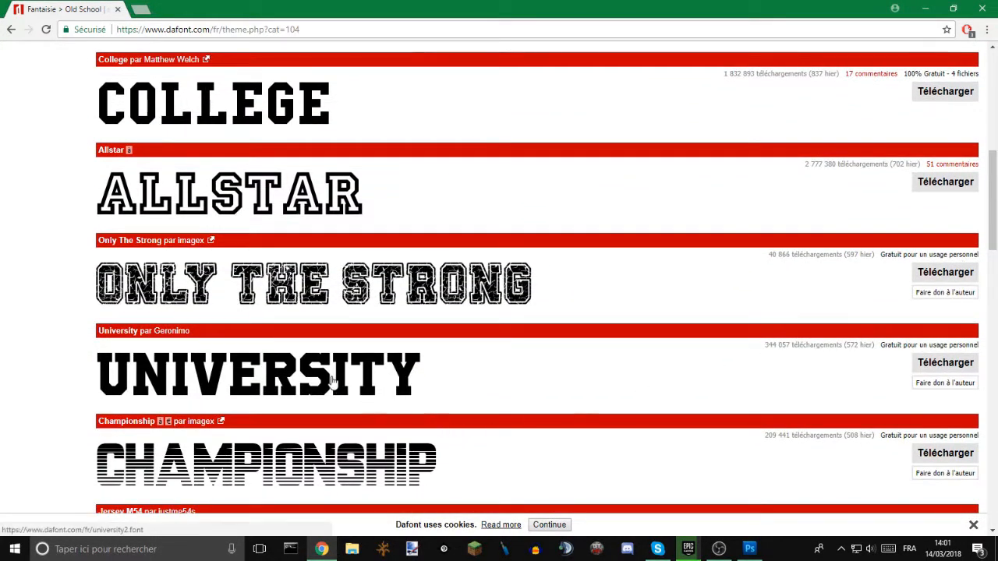
pyautogui.click(939, 363)
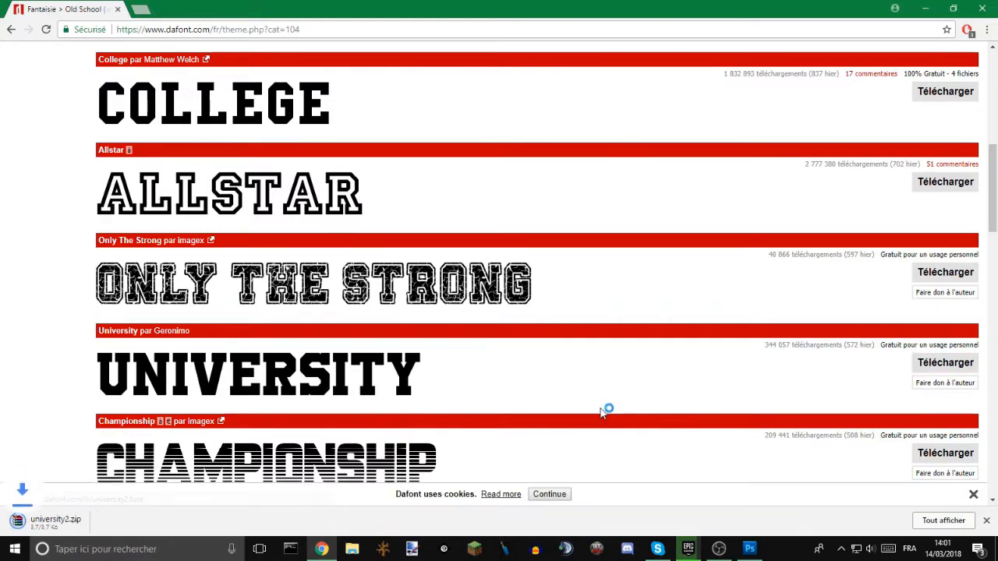
# - Open the downloaded university2.zip in WinRAR and install the University.otf font it contains
pyautogui.click(128, 522)
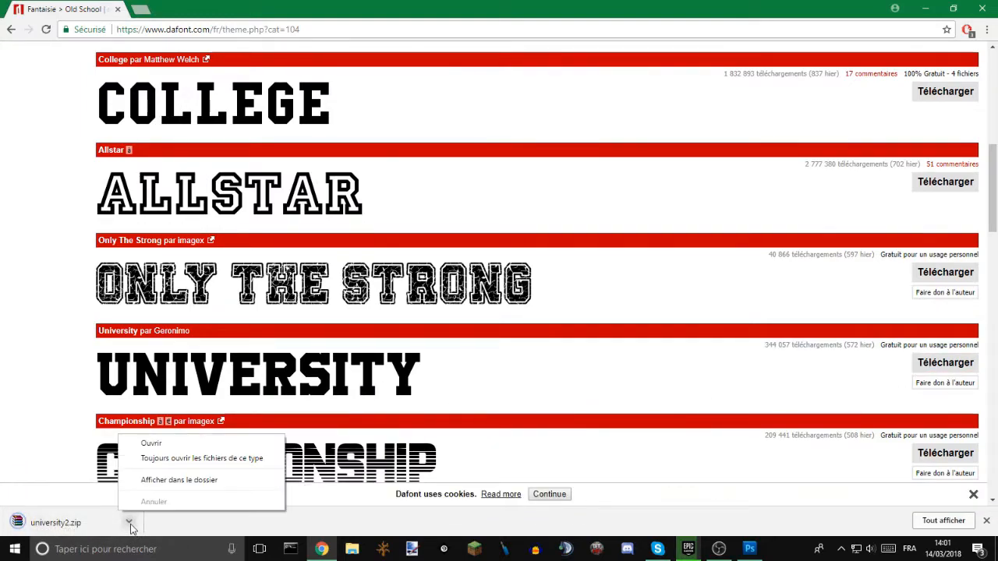
pyautogui.click(161, 444)
pyautogui.moveTo(117, 137); pyautogui.dragTo(409, 101)
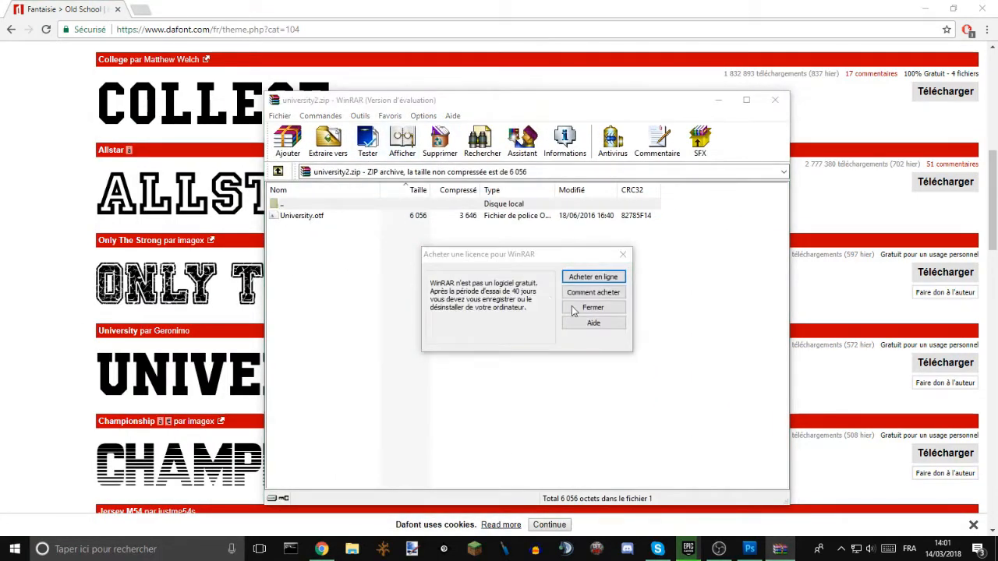
pyautogui.click(576, 309)
pyautogui.click(310, 217)
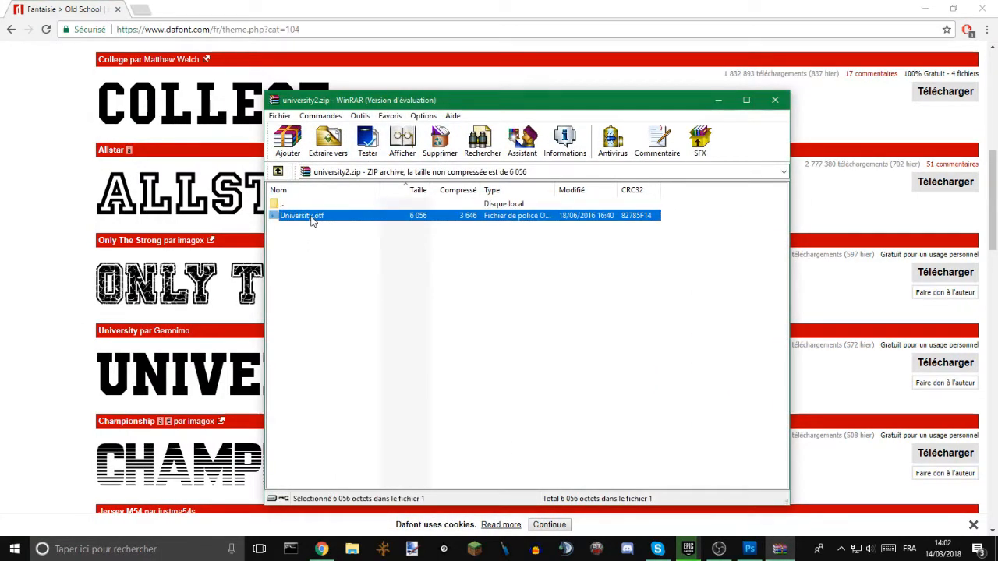
pyautogui.doubleClick(312, 218)
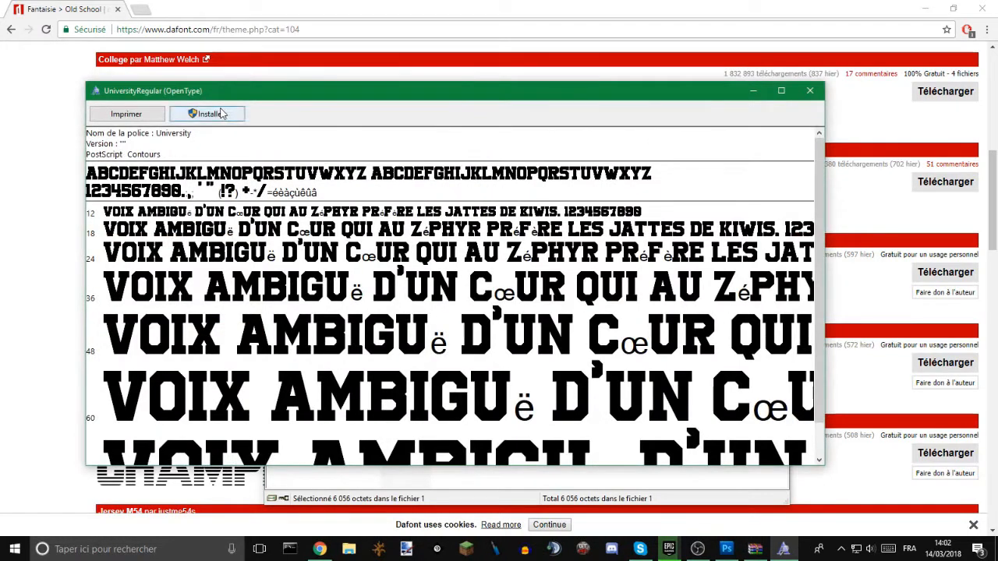
pyautogui.click(208, 113)
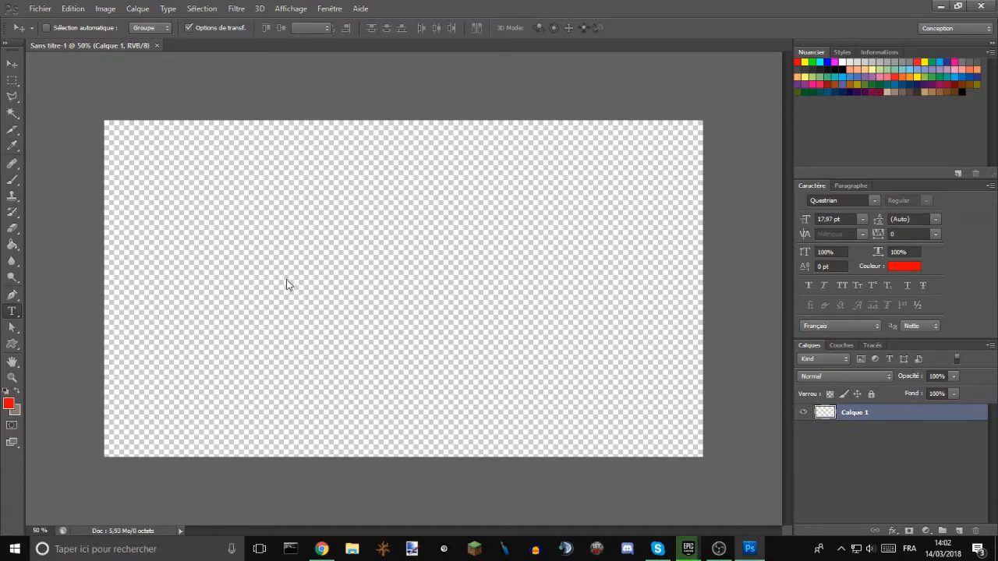
# - Back in Photoshop, add the text MINIA to the canvas in the University font
pyautogui.click(286, 280)
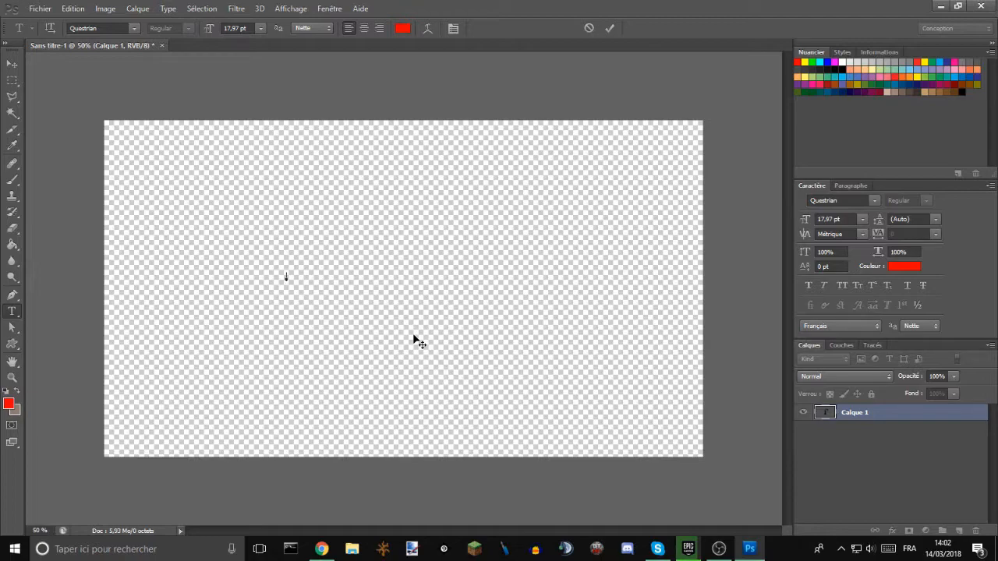
pyautogui.click(100, 28)
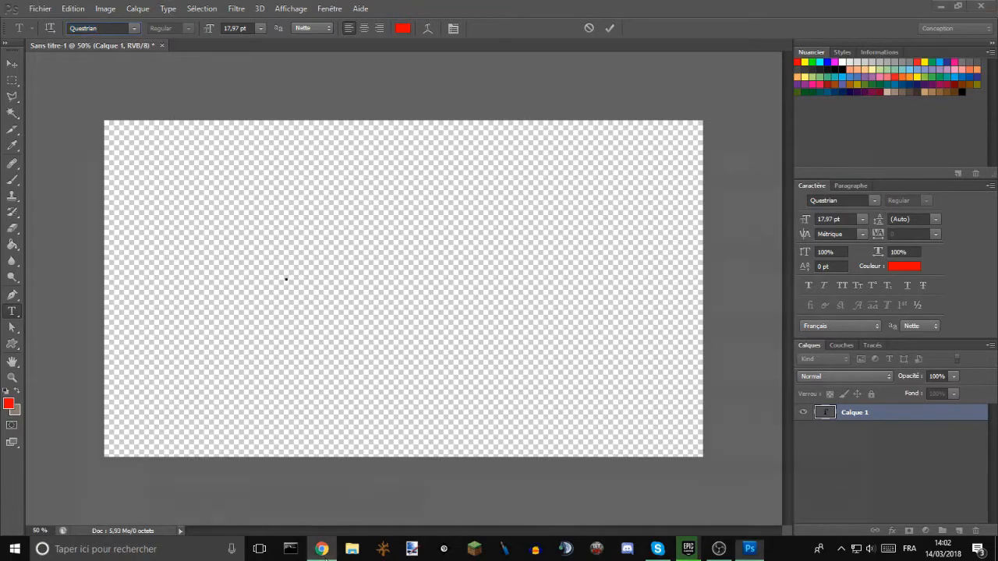
pyautogui.click(323, 551)
pyautogui.click(323, 551)
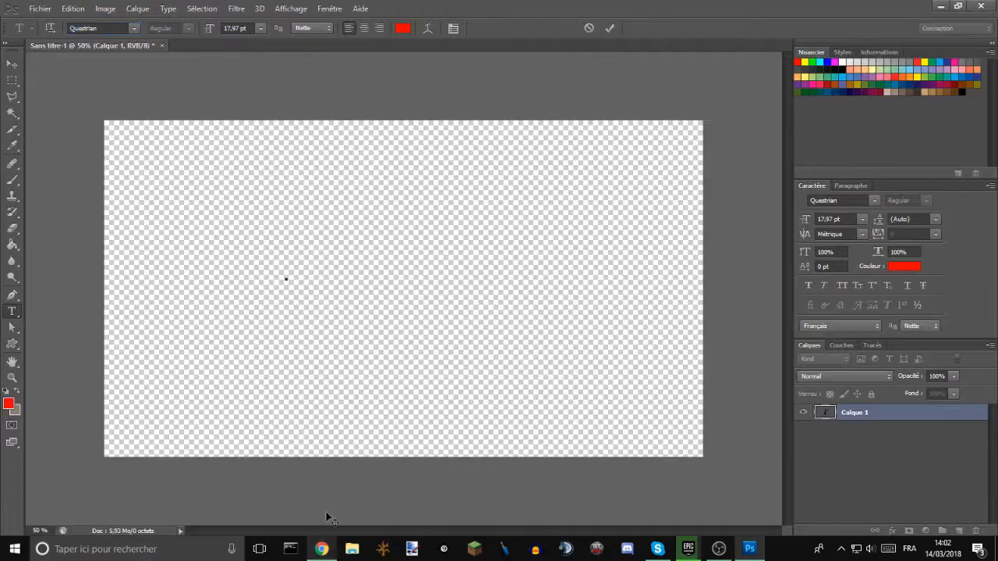
pyautogui.click(110, 24)
pyautogui.write('University')
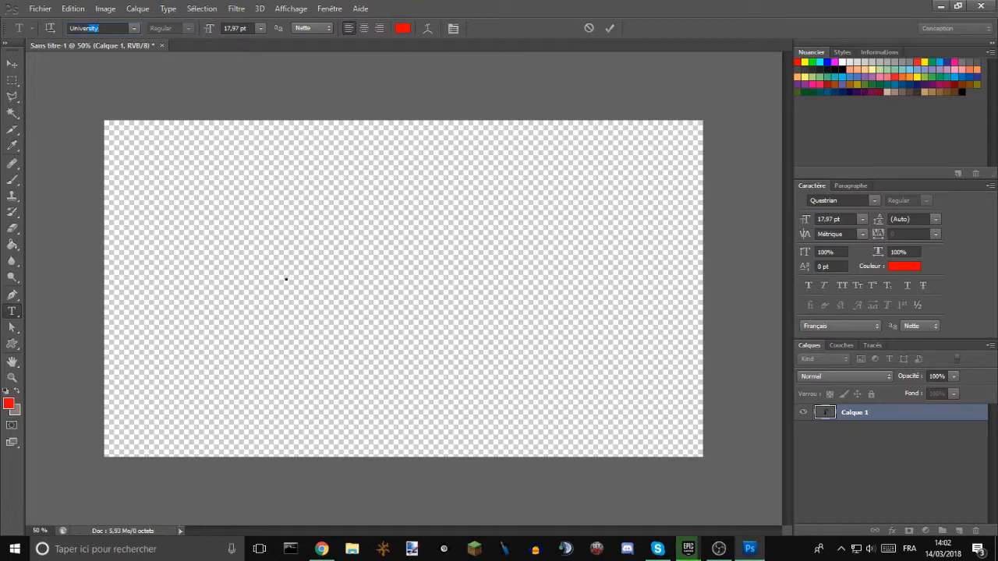
pyautogui.press('Return')
# - Enlarge the MINIA text to about 207 pt and place it in the upper middle of the canvas
pyautogui.click(13, 66)
pyautogui.moveTo(345, 216); pyautogui.dragTo(425, 226)
pyautogui.moveTo(397, 279); pyautogui.dragTo(662, 185)
pyautogui.moveTo(604, 240); pyautogui.dragTo(507, 207)
pyautogui.press('Return')
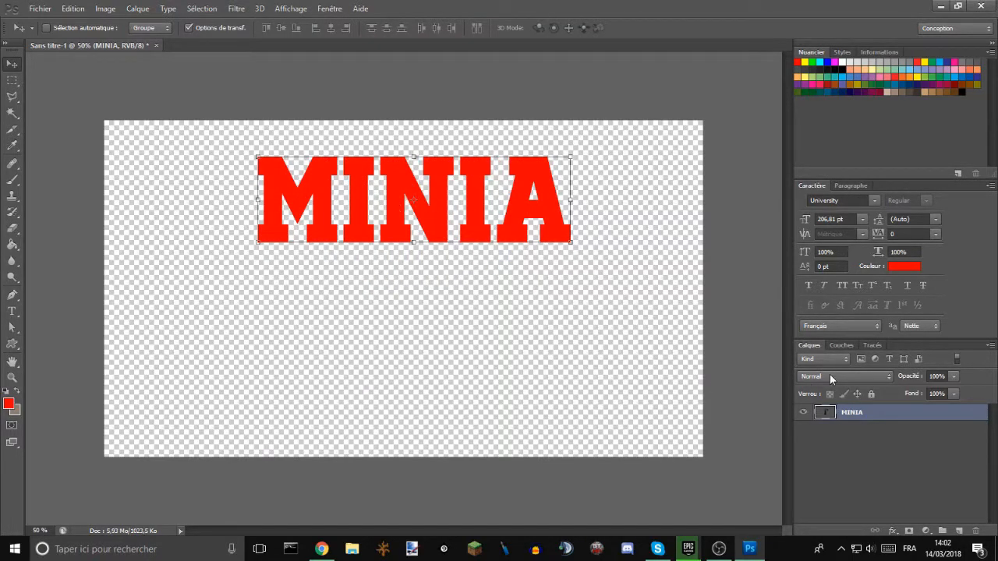
# - Add a gradient overlay to the MINIA layer using the preset "Jaune vert, Rouge violet"
pyautogui.rightClick(860, 413)
pyautogui.click(794, 87)
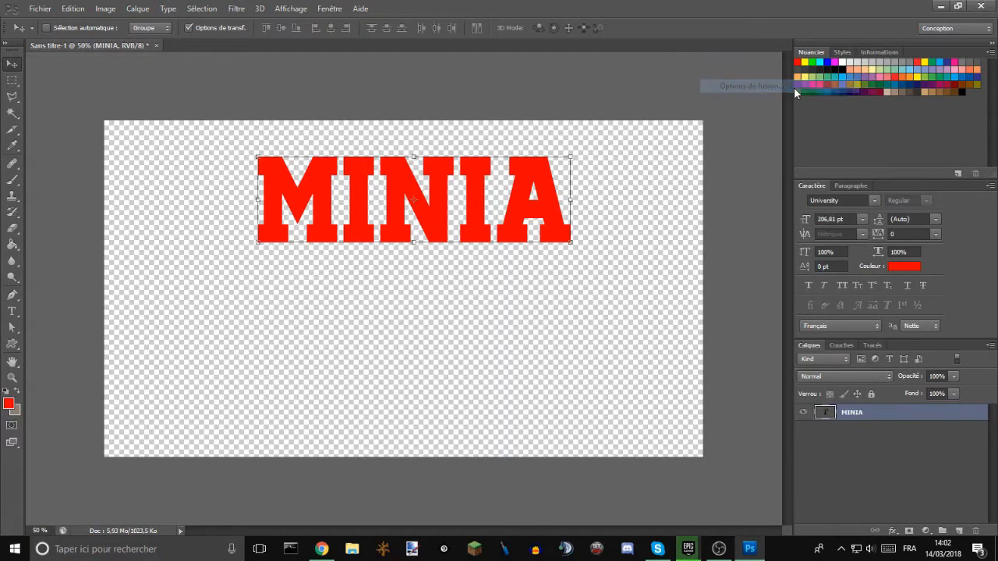
pyautogui.moveTo(301, 81); pyautogui.dragTo(628, 90)
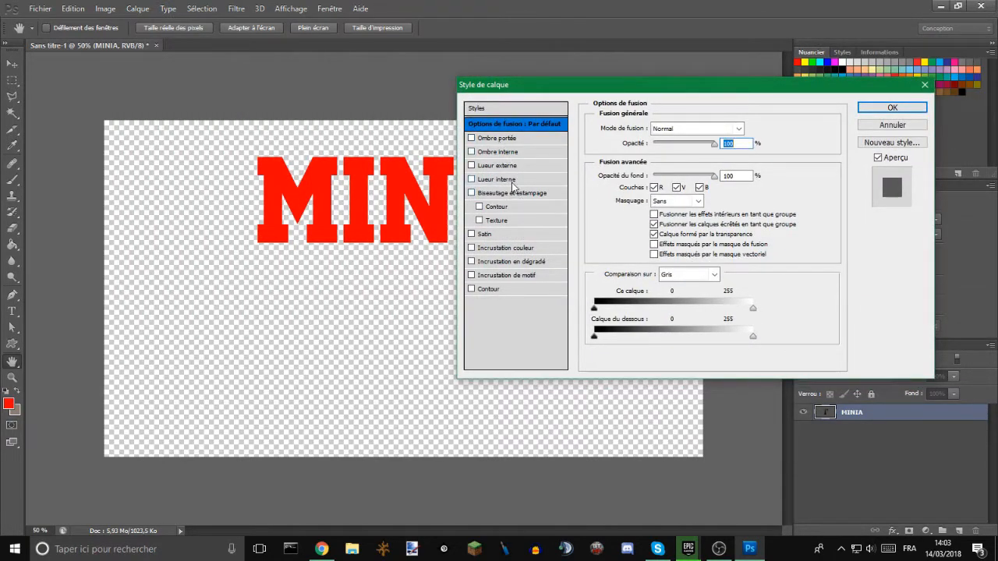
pyautogui.click(510, 261)
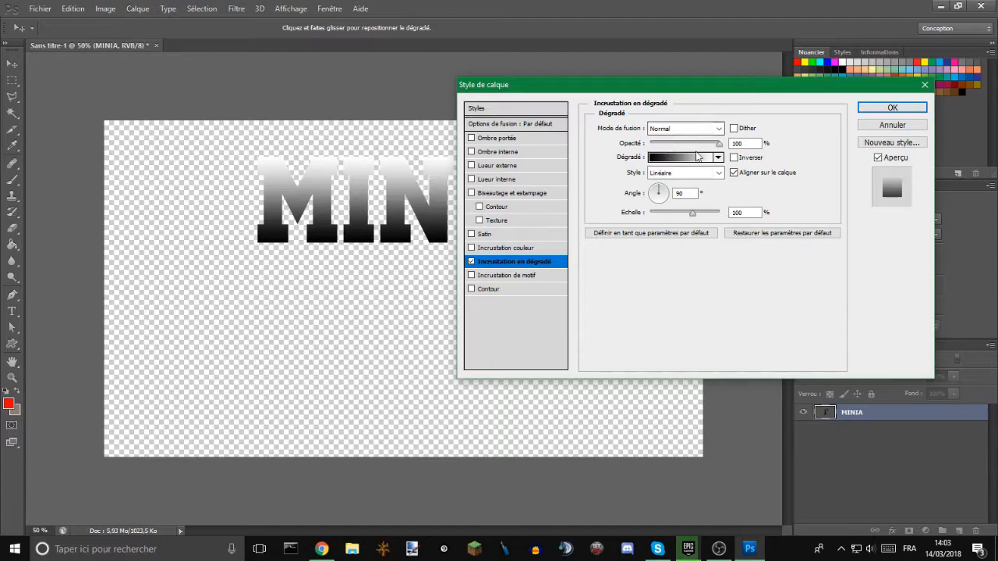
pyautogui.click(471, 264)
pyautogui.click(478, 265)
pyautogui.click(665, 158)
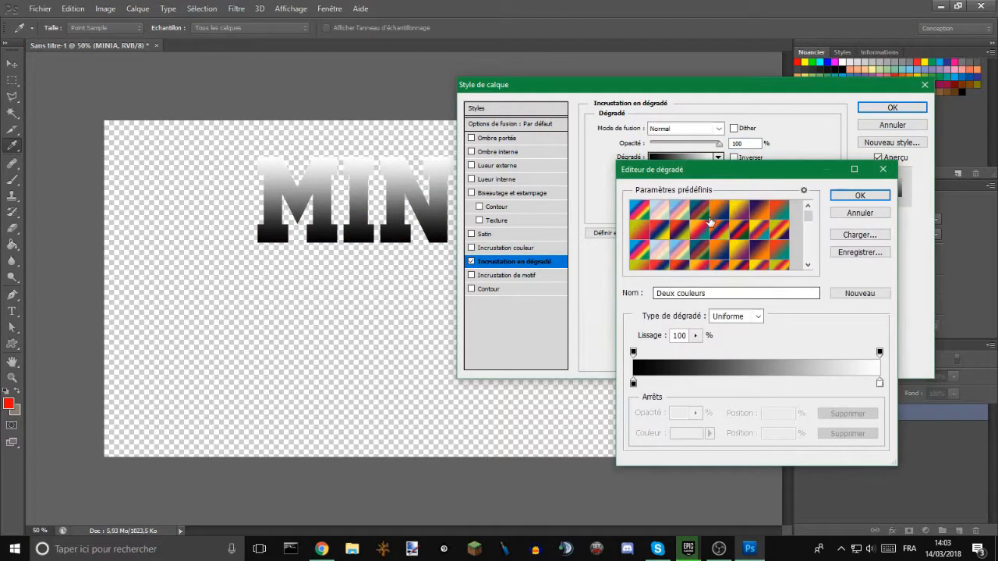
pyautogui.click(637, 254)
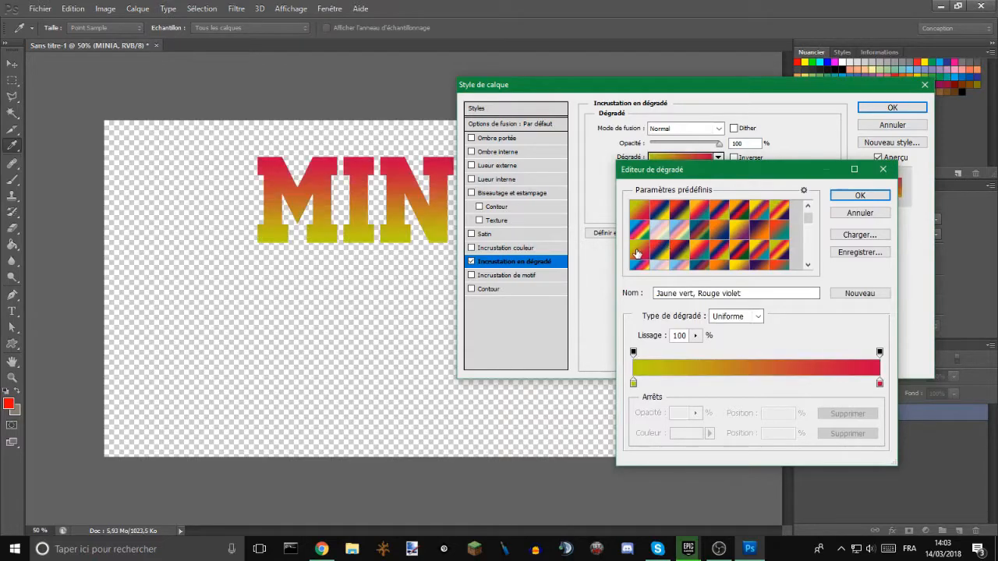
# - Change the gradient's end colour stop at 100% to orange ff5400
pyautogui.click(879, 383)
pyautogui.click(696, 435)
pyautogui.moveTo(752, 212); pyautogui.dragTo(764, 352)
pyautogui.moveTo(729, 243); pyautogui.dragTo(775, 190)
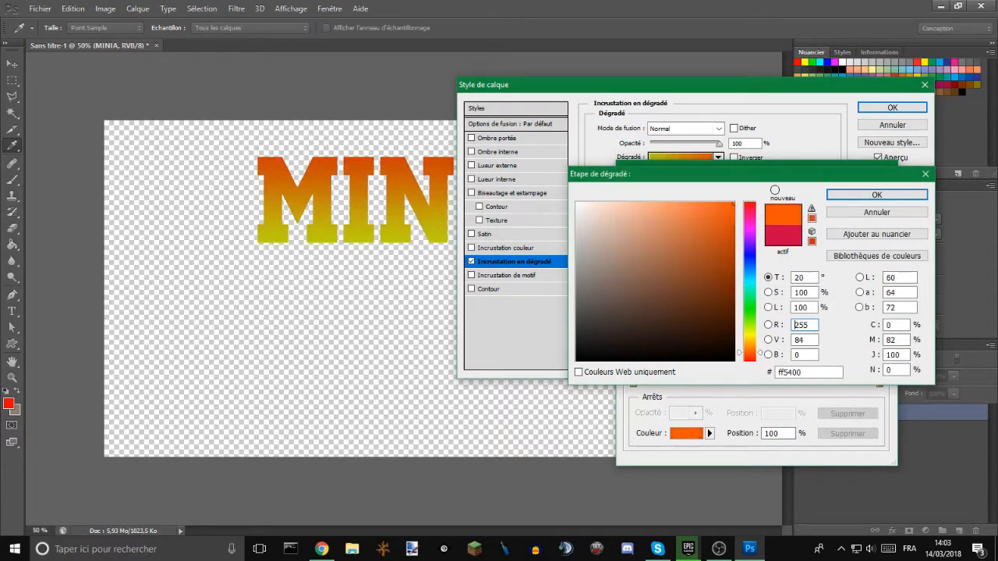
pyautogui.click(877, 195)
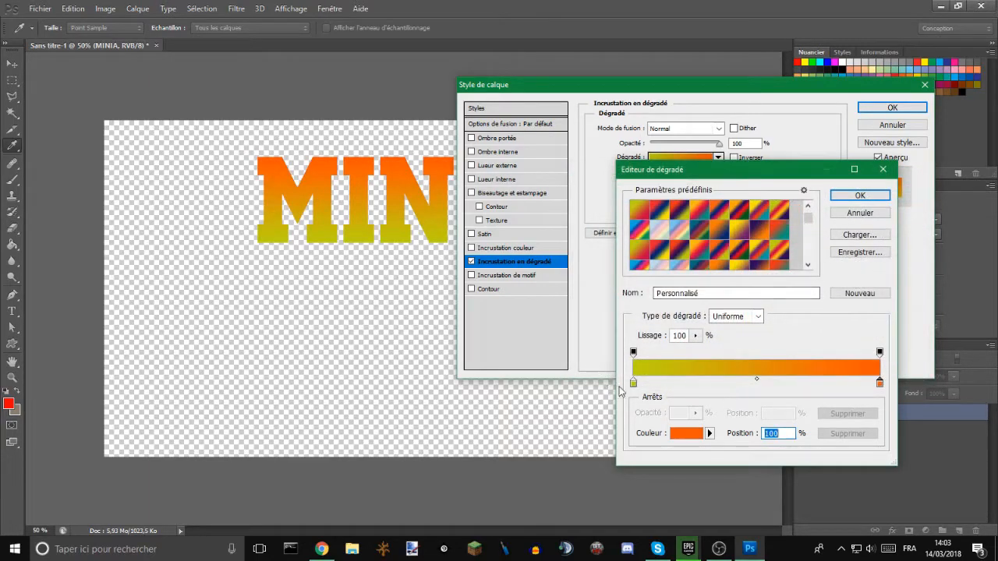
# - Change the gradient's start colour stop at 0% to yellow-orange ffc000, accept the gradient and set its angle to -90°
pyautogui.click(633, 383)
pyautogui.click(684, 434)
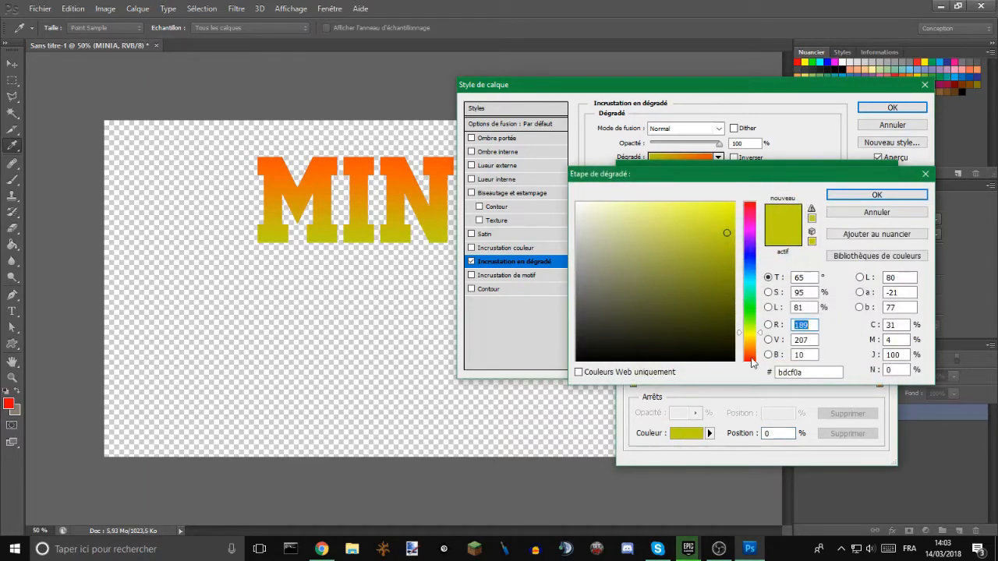
pyautogui.moveTo(762, 337)
pyautogui.mouseDown()
pyautogui.moveTo(764, 347)
pyautogui.moveTo(771, 341)
pyautogui.mouseUp()
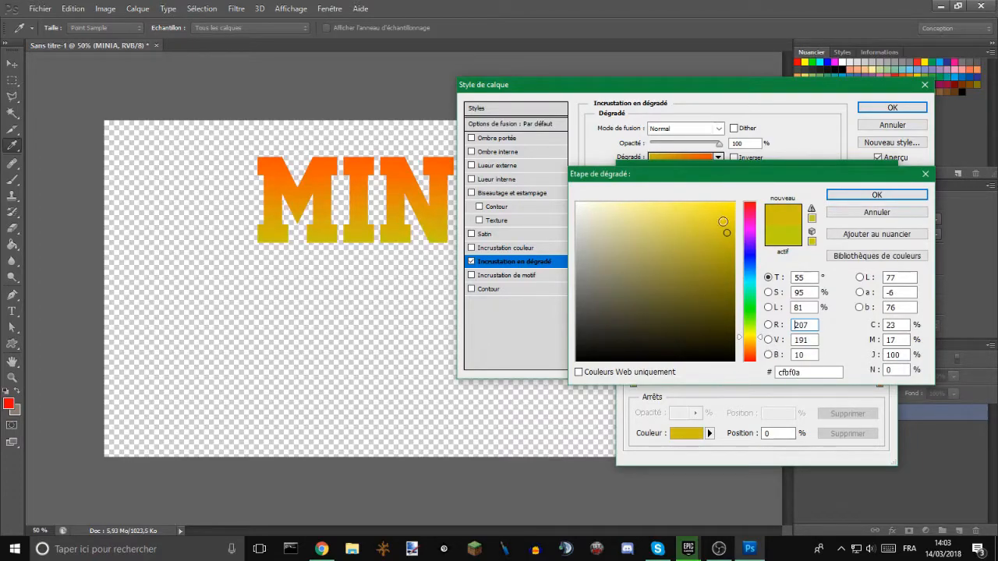
pyautogui.moveTo(727, 233); pyautogui.dragTo(771, 184)
pyautogui.moveTo(764, 343); pyautogui.dragTo(770, 346)
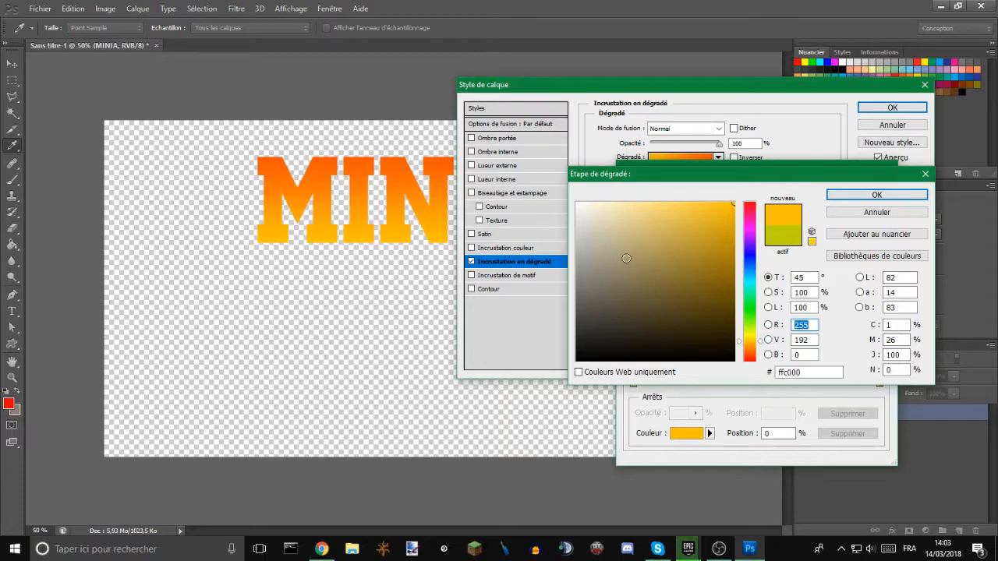
pyautogui.click(875, 195)
pyautogui.click(861, 196)
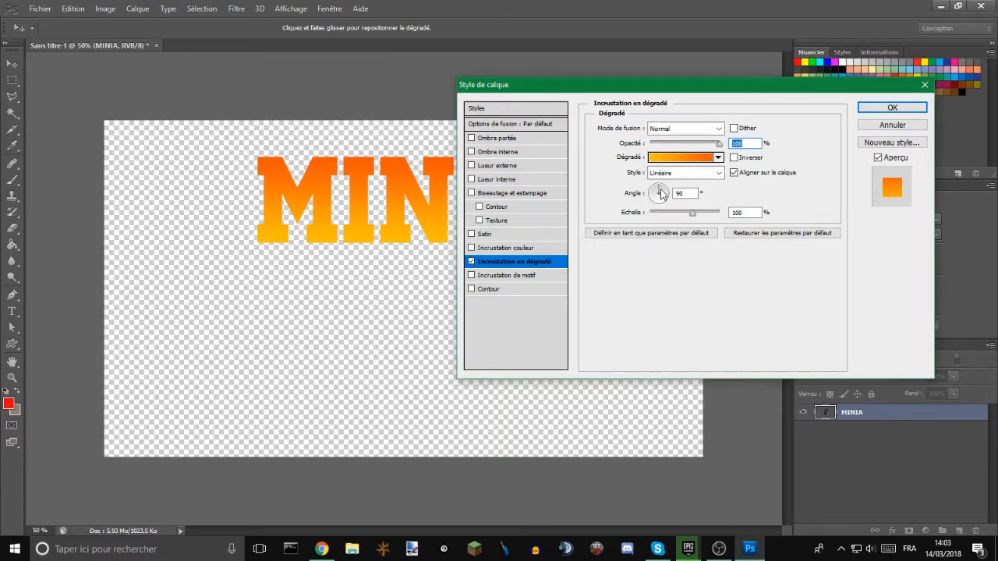
pyautogui.moveTo(660, 191); pyautogui.dragTo(662, 210)
pyautogui.moveTo(662, 209); pyautogui.dragTo(660, 204)
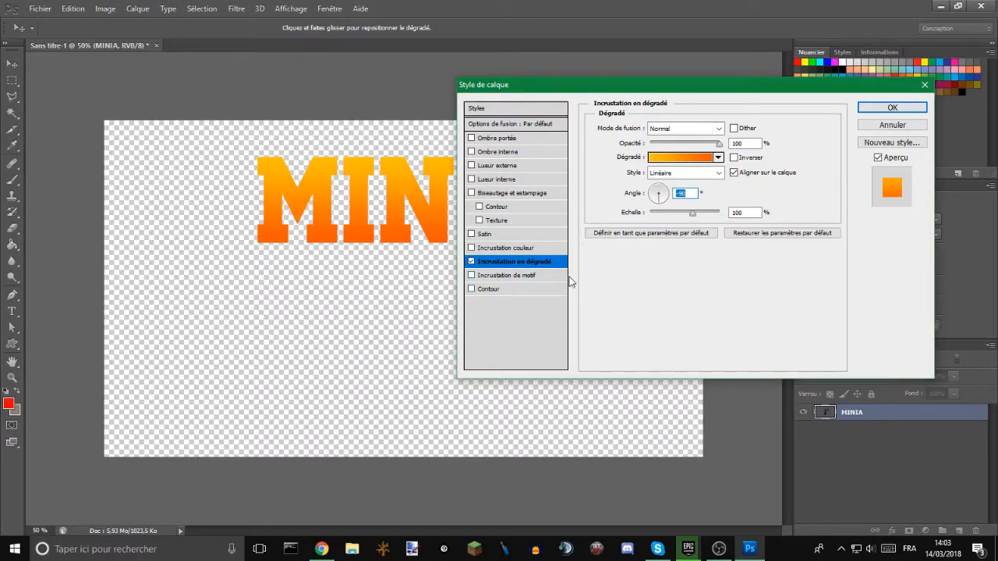
# - Add a bevel and emboss effect to the MINIA layer with style Biseau interne and technique Ciselage léger
pyautogui.click(472, 194)
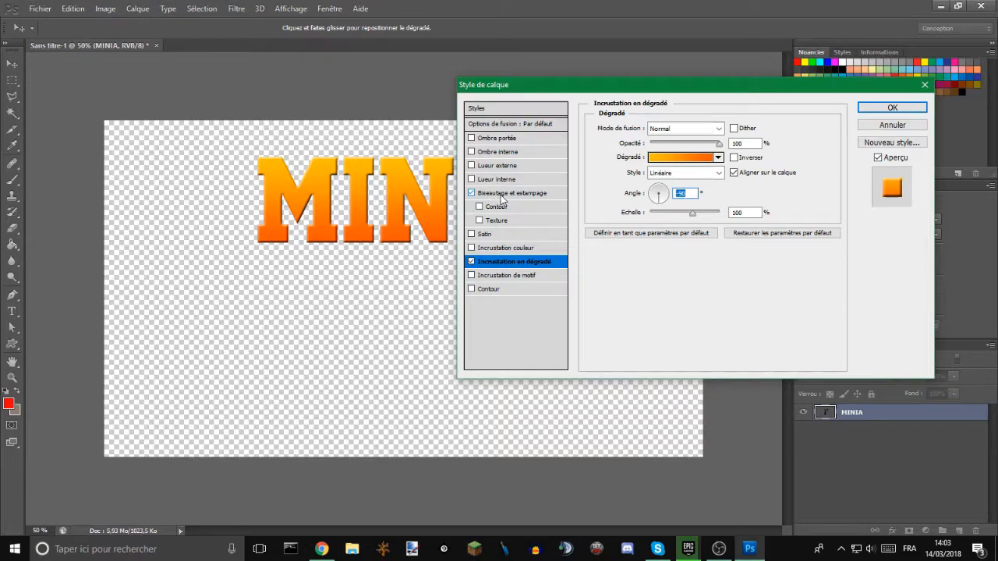
pyautogui.click(503, 195)
pyautogui.click(686, 130)
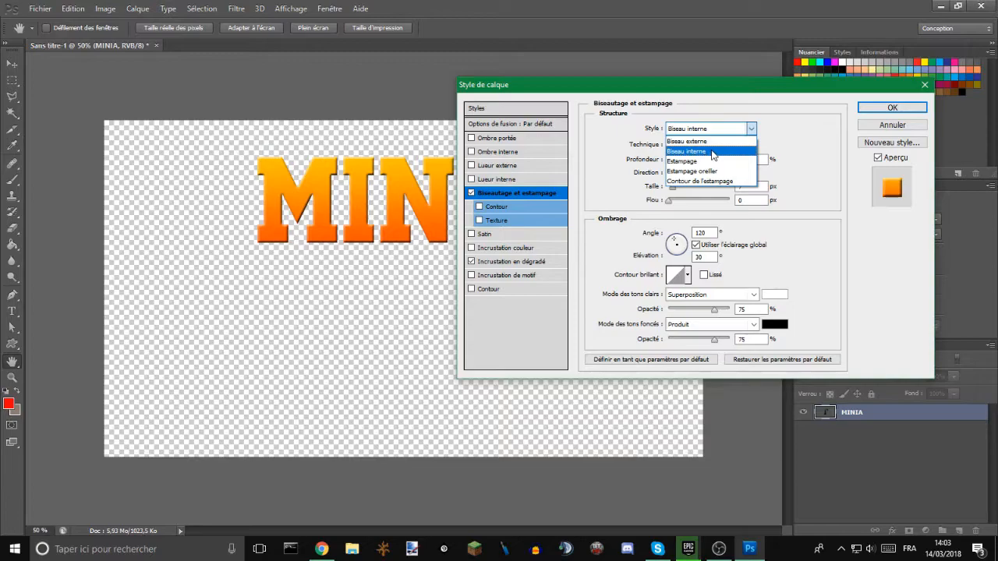
pyautogui.click(712, 152)
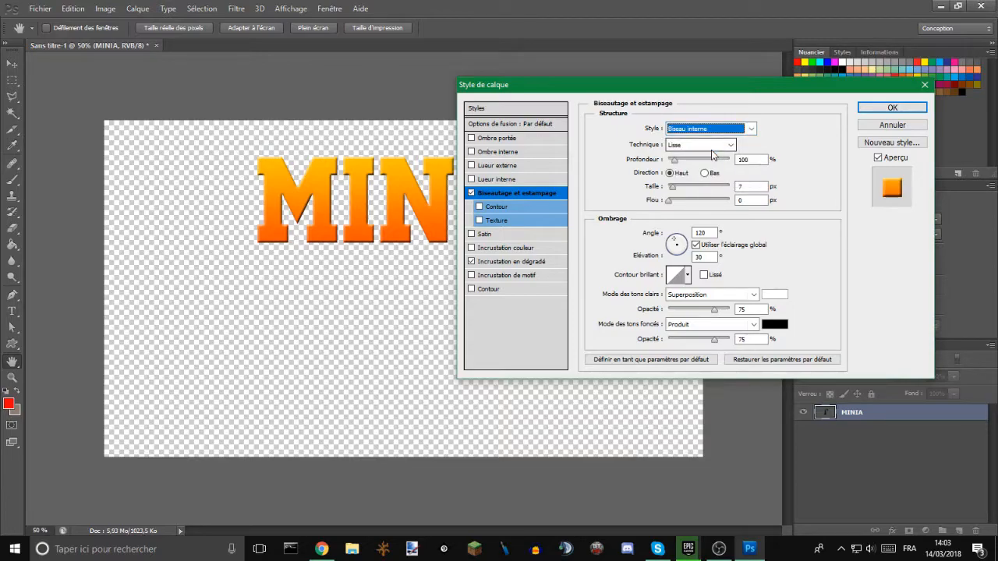
pyautogui.click(702, 145)
pyautogui.click(704, 167)
pyautogui.click(699, 149)
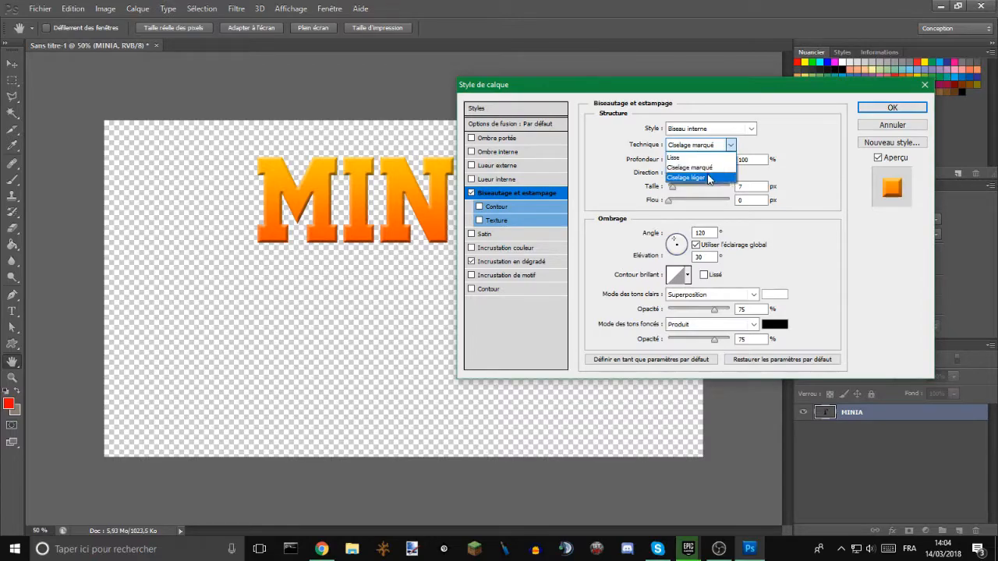
pyautogui.click(705, 178)
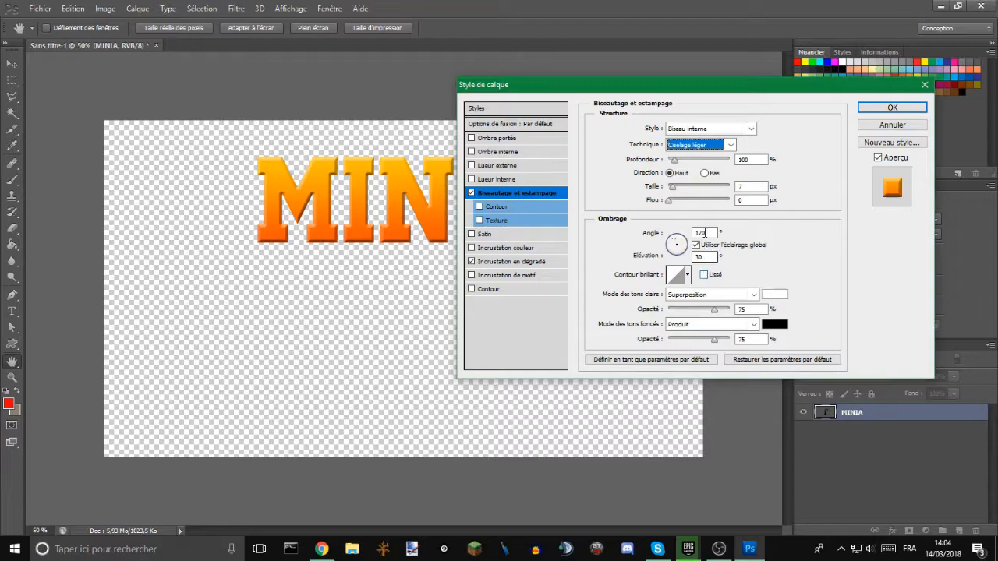
# - Set the bevel's size to 7 px and its softening (Flou) to 2 px
pyautogui.moveTo(674, 194); pyautogui.dragTo(663, 223)
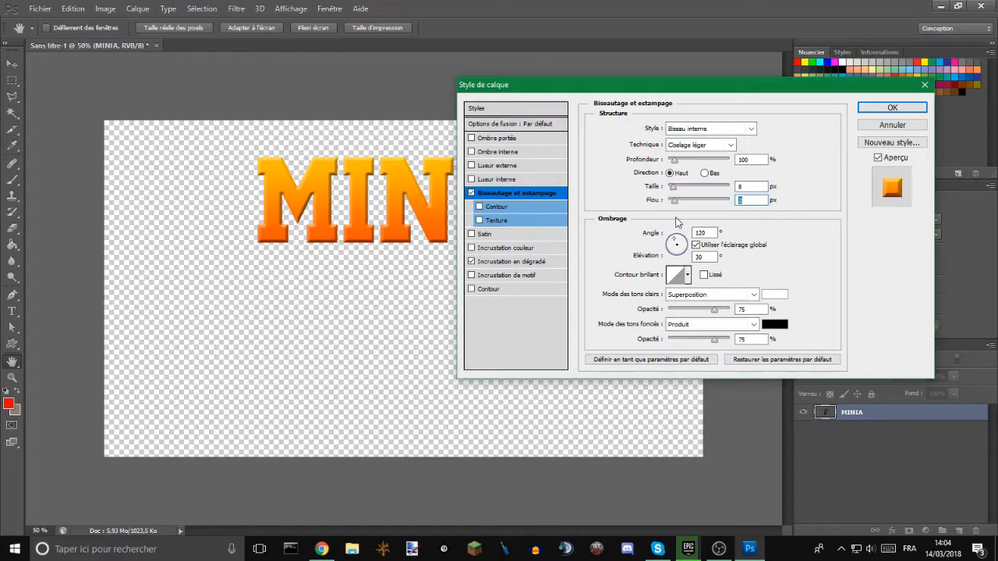
pyautogui.click(673, 188)
pyautogui.moveTo(598, 84); pyautogui.dragTo(720, 88)
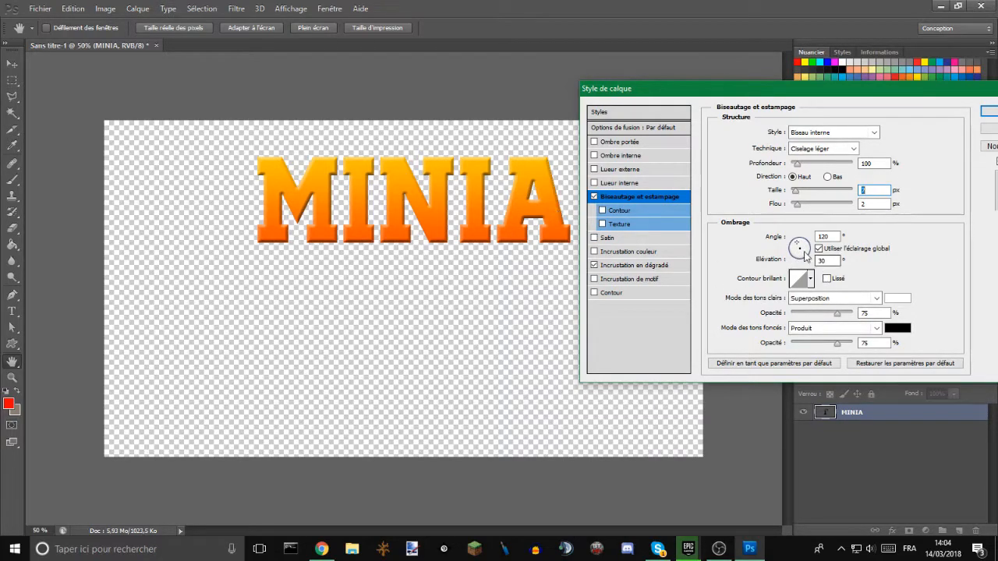
# - Set the bevel's light angle to 121° and elevation to 26°, and change its highlight mode to Normal
pyautogui.moveTo(808, 260)
pyautogui.mouseDown()
pyautogui.moveTo(792, 244)
pyautogui.moveTo(799, 249)
pyautogui.mouseUp()
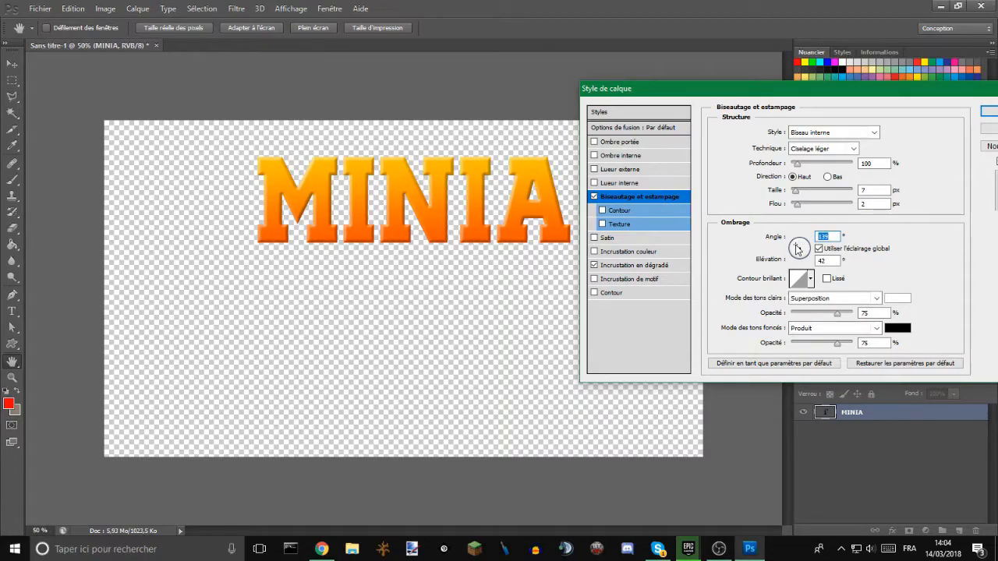
pyautogui.click(795, 246)
pyautogui.moveTo(795, 247); pyautogui.dragTo(798, 248)
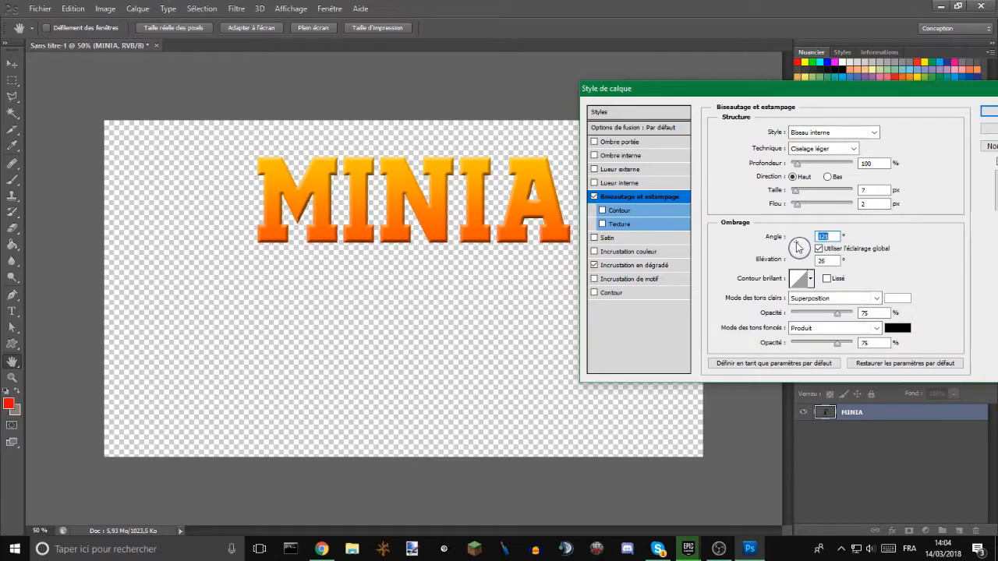
pyautogui.moveTo(759, 92); pyautogui.dragTo(739, 78)
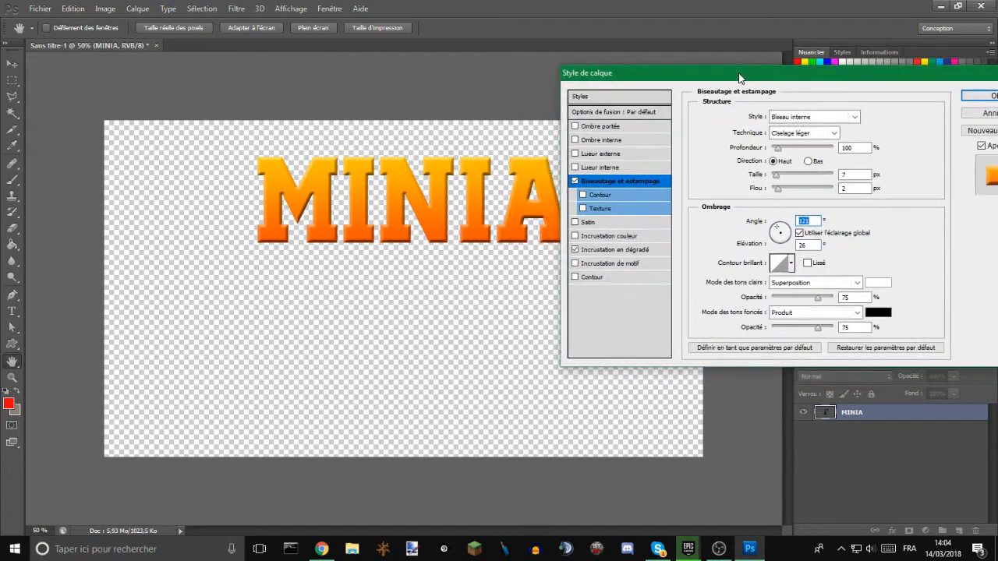
pyautogui.click(818, 283)
pyautogui.click(804, 7)
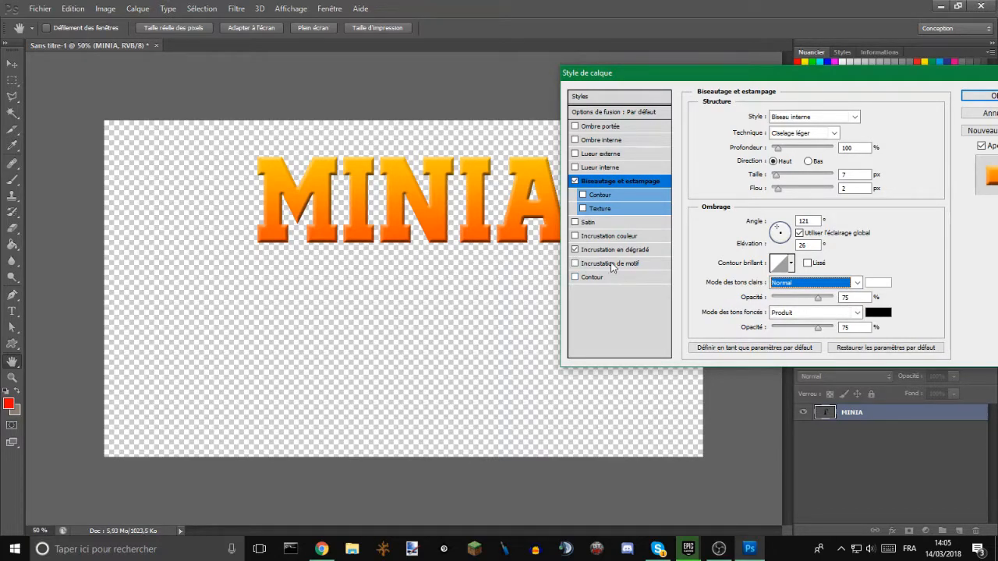
pyautogui.moveTo(615, 71); pyautogui.dragTo(680, 123)
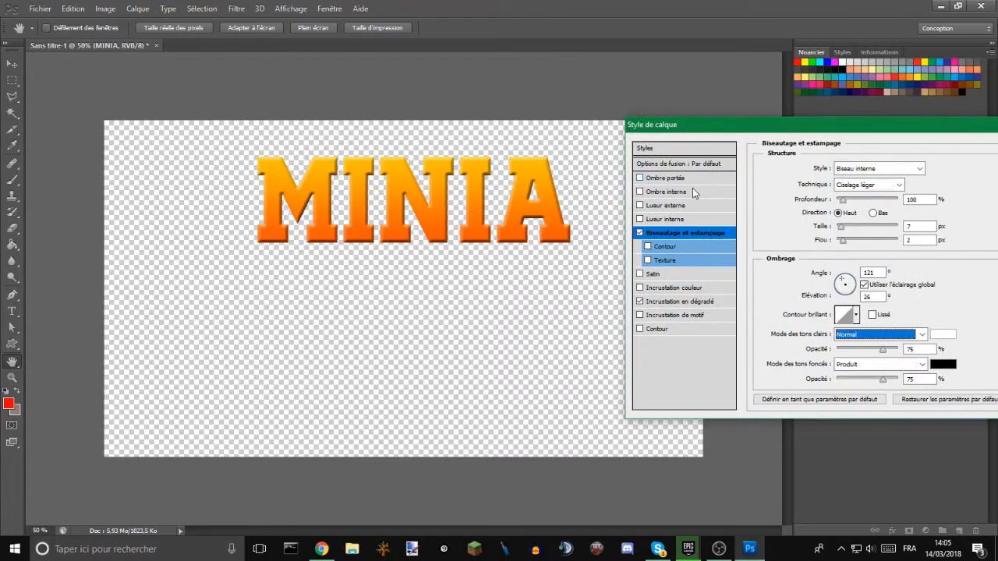
# - Change the end colour stop of the MINIA gradient overlay to orange ff8a00
pyautogui.click(695, 303)
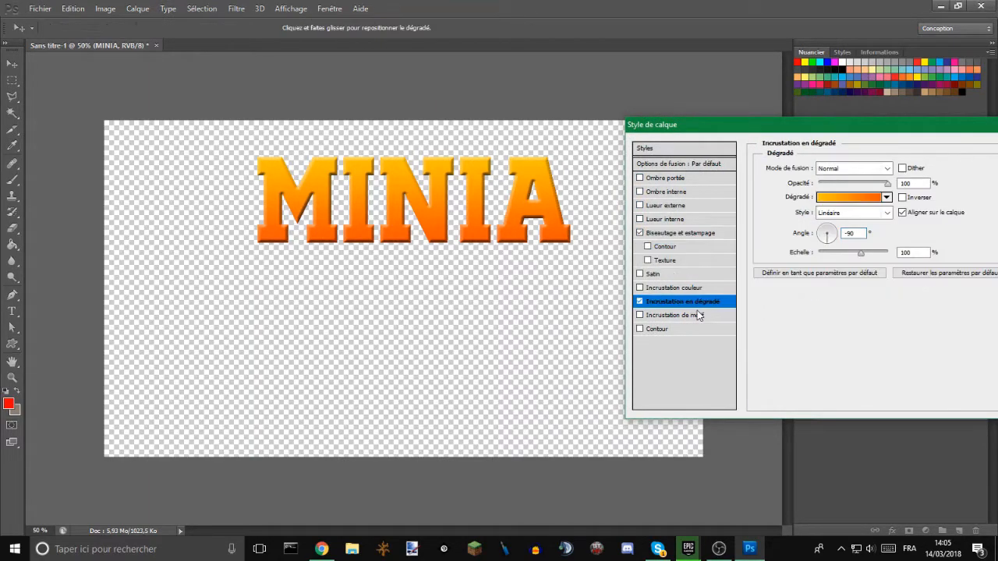
pyautogui.click(836, 200)
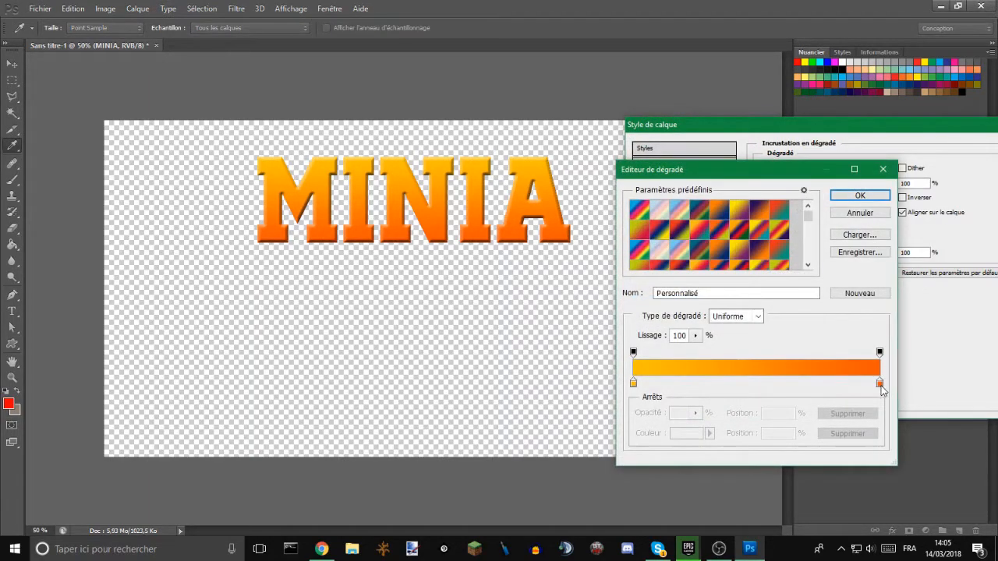
pyautogui.click(879, 384)
pyautogui.click(686, 434)
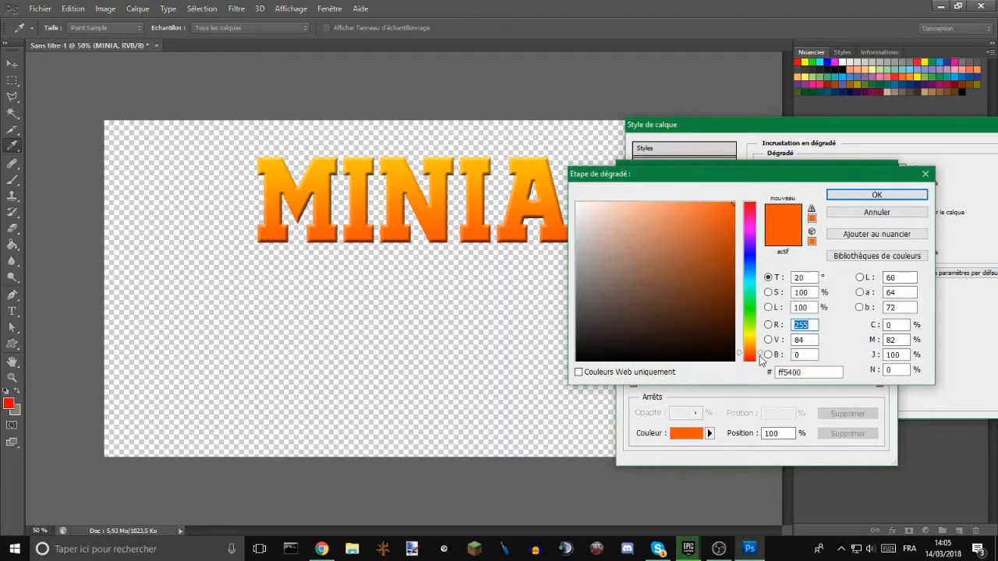
pyautogui.moveTo(761, 358); pyautogui.dragTo(759, 349)
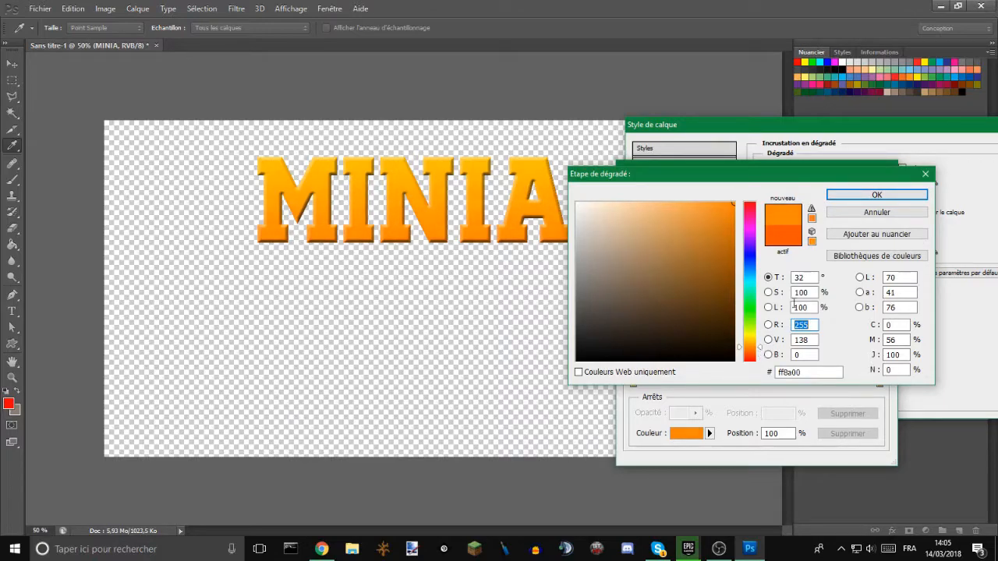
pyautogui.click(868, 196)
# - Change the gradient's start colour stop at 0% to yellow ffcc00
pyautogui.click(633, 384)
pyautogui.click(689, 434)
pyautogui.moveTo(754, 344); pyautogui.dragTo(761, 344)
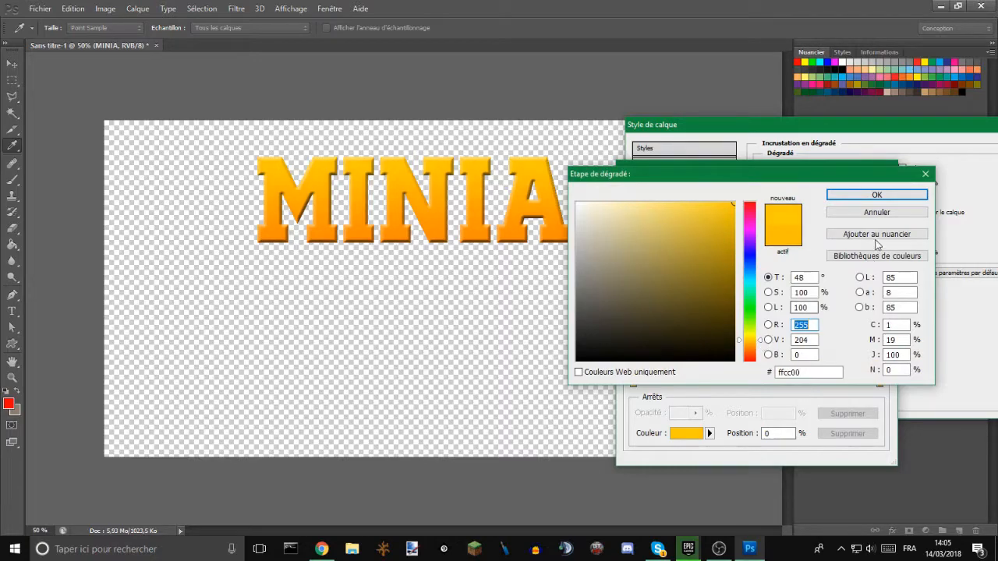
pyautogui.click(867, 196)
# - Move the gradient's orange stop to 81% and its yellow stop to 25%
pyautogui.moveTo(880, 384); pyautogui.dragTo(862, 388)
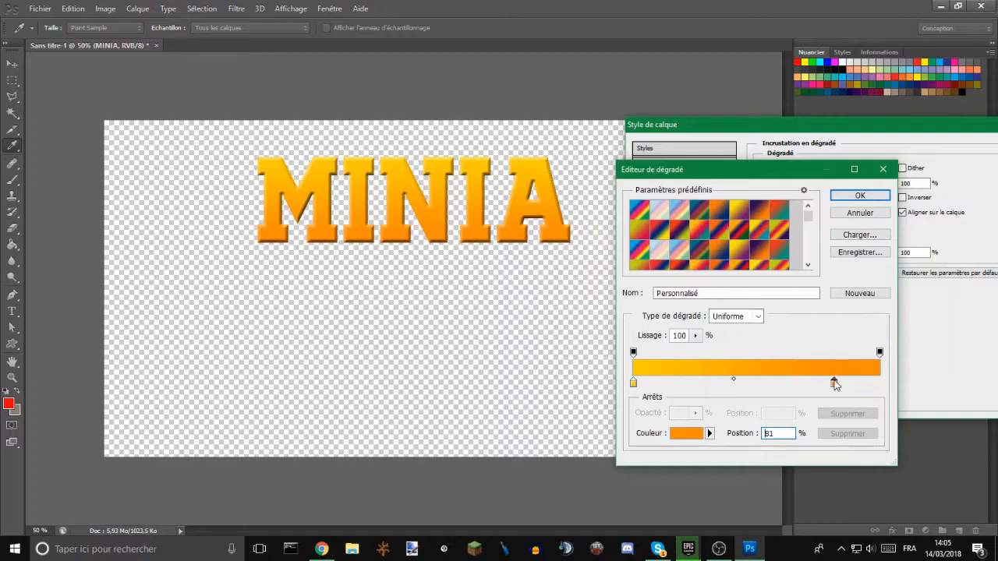
pyautogui.moveTo(636, 382); pyautogui.dragTo(694, 383)
pyautogui.click(848, 434)
pyautogui.moveTo(634, 383); pyautogui.dragTo(695, 388)
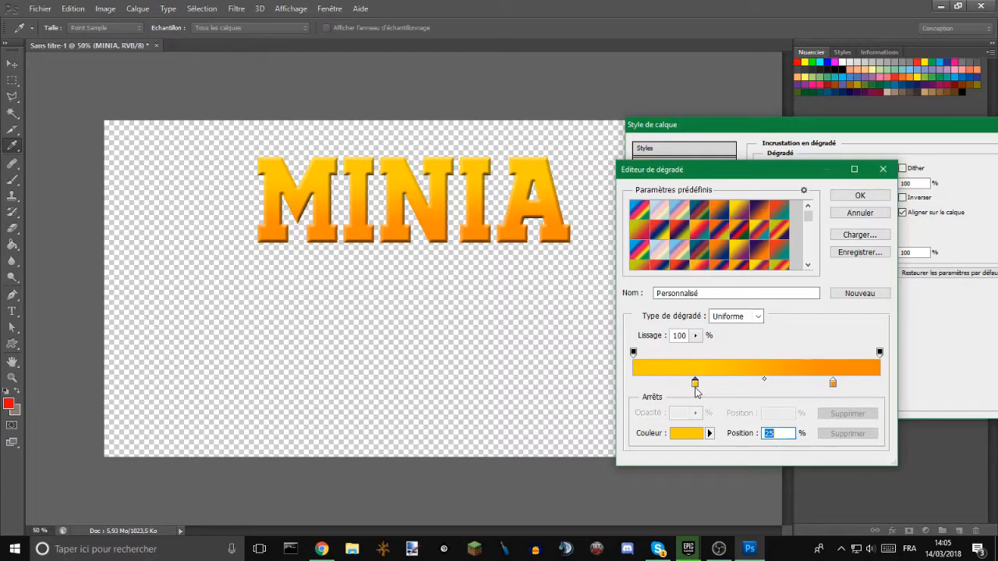
# - Shift the 81% stop's hue slightly towards a deeper orange and accept the edited gradient
pyautogui.click(833, 383)
pyautogui.click(691, 435)
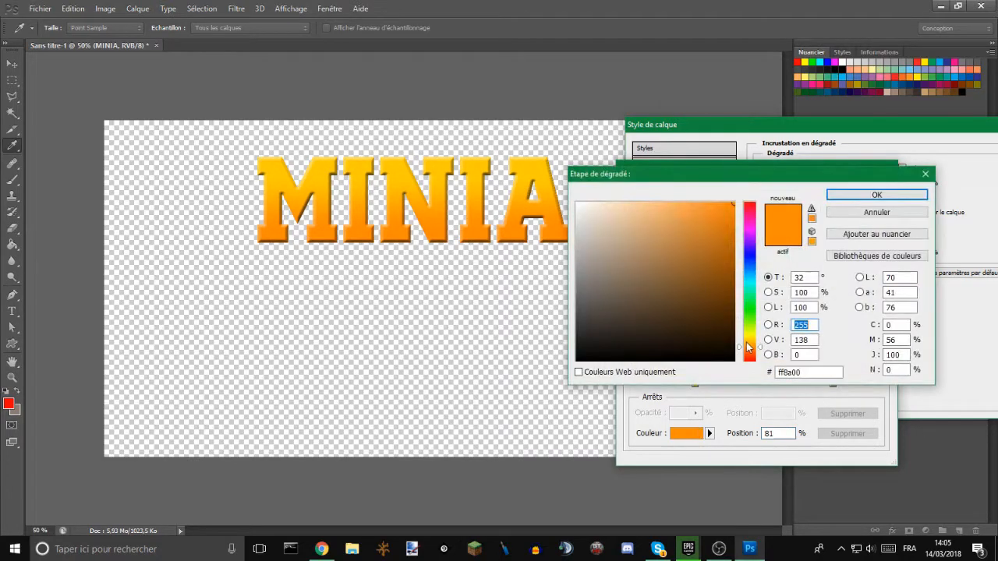
pyautogui.moveTo(760, 349); pyautogui.dragTo(760, 351)
pyautogui.click(876, 195)
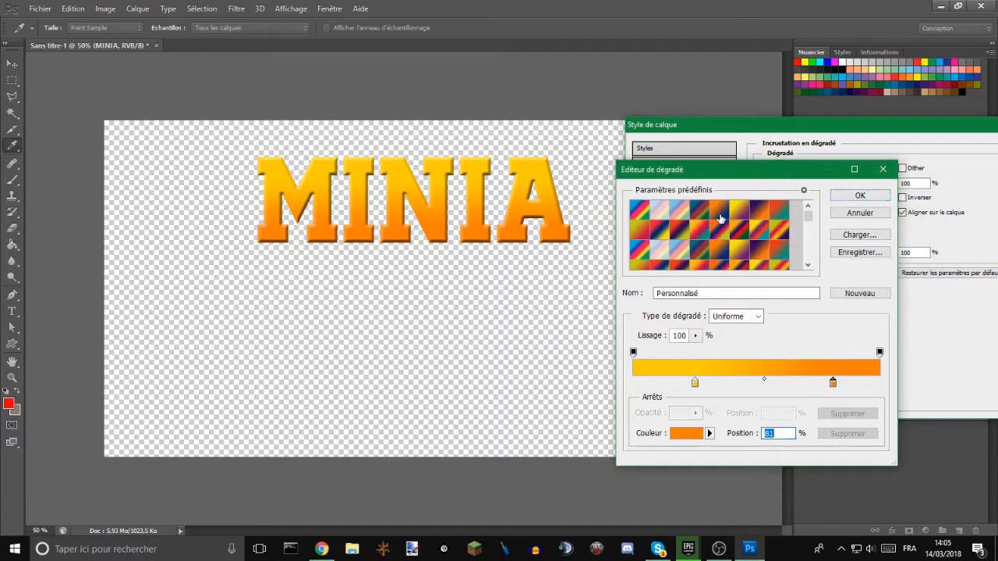
pyautogui.moveTo(665, 173); pyautogui.dragTo(595, 184)
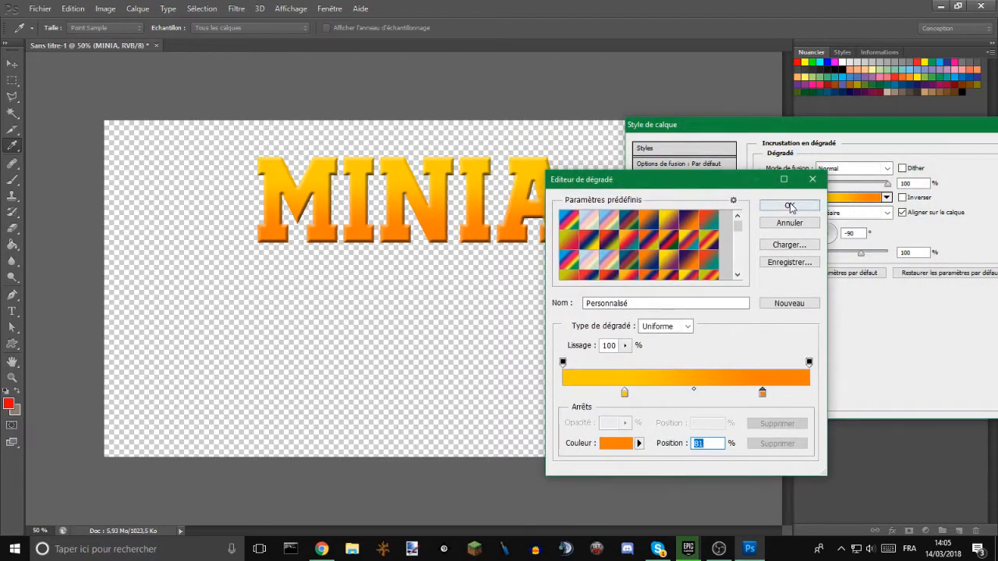
pyautogui.click(790, 207)
pyautogui.moveTo(802, 127); pyautogui.dragTo(791, 83)
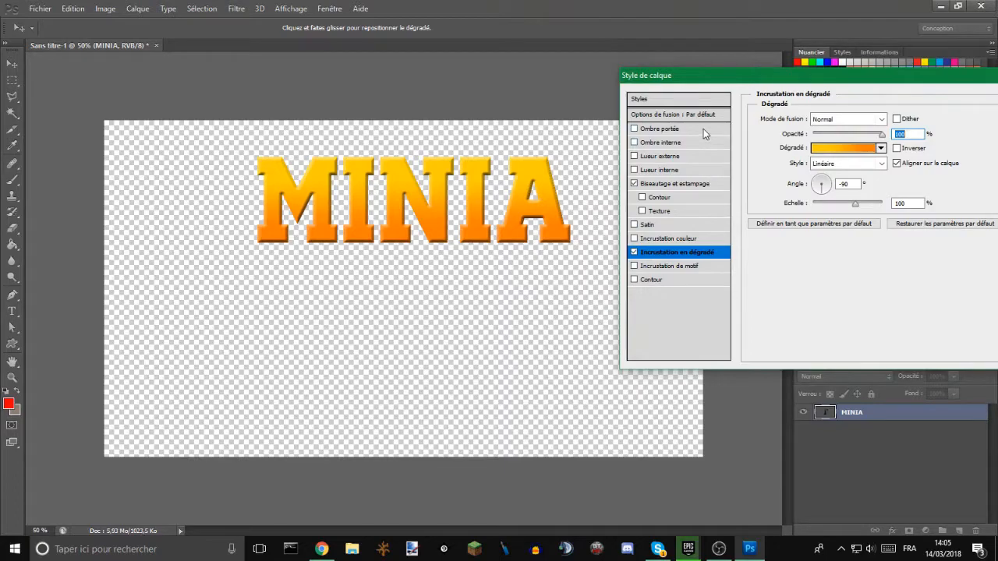
# - Add a black drop shadow to the MINIA layer with blend mode Normal, opacity 100% and angle 135°
pyautogui.click(652, 129)
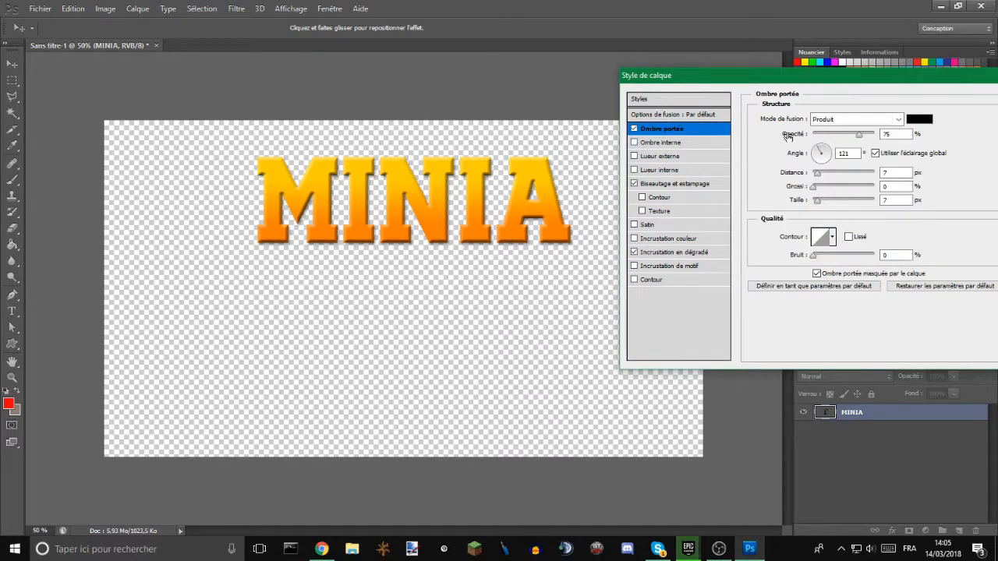
pyautogui.click(861, 119)
pyautogui.click(865, 131)
pyautogui.doubleClick(887, 134)
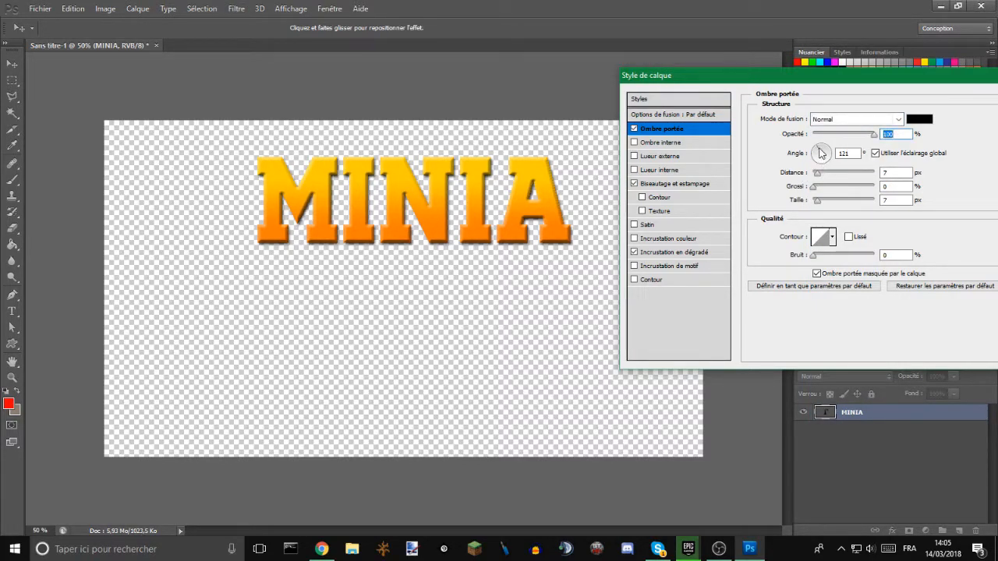
pyautogui.click(817, 153)
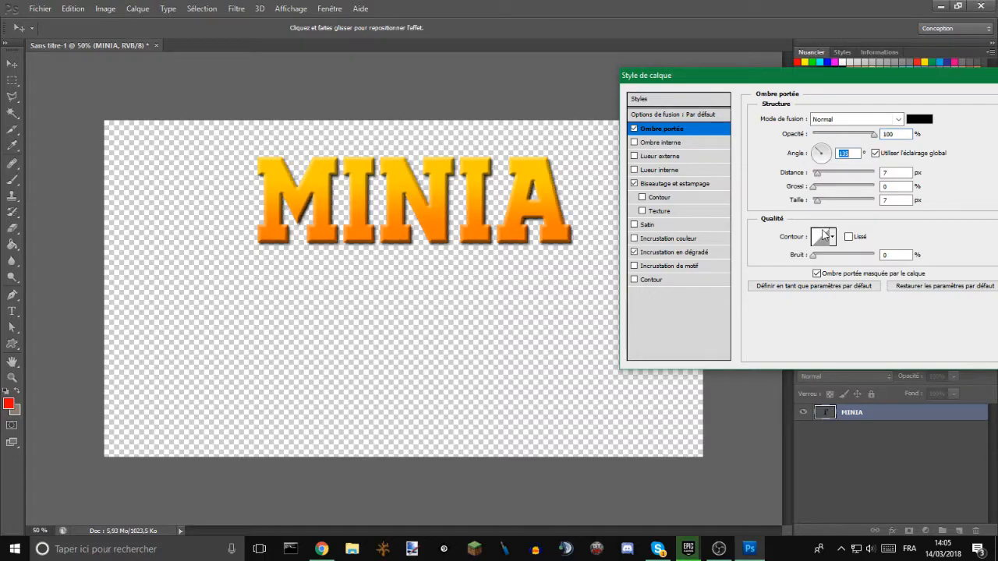
# - Set the drop shadow's distance to 20 px, spread to 3% and size to 20 px, and apply the layer style
pyautogui.moveTo(818, 176); pyautogui.dragTo(822, 205)
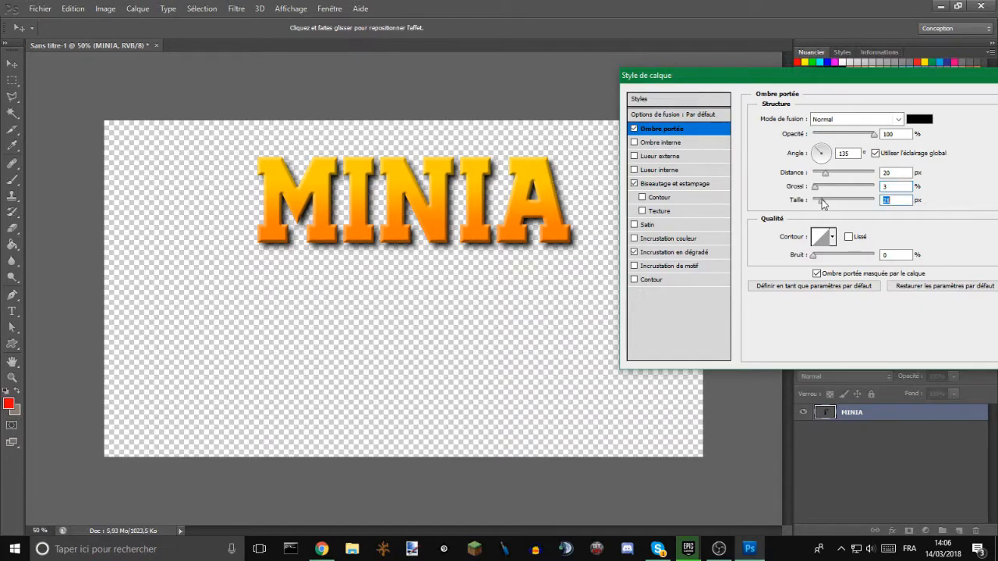
pyautogui.click(894, 202)
pyautogui.moveTo(717, 67); pyautogui.dragTo(503, 94)
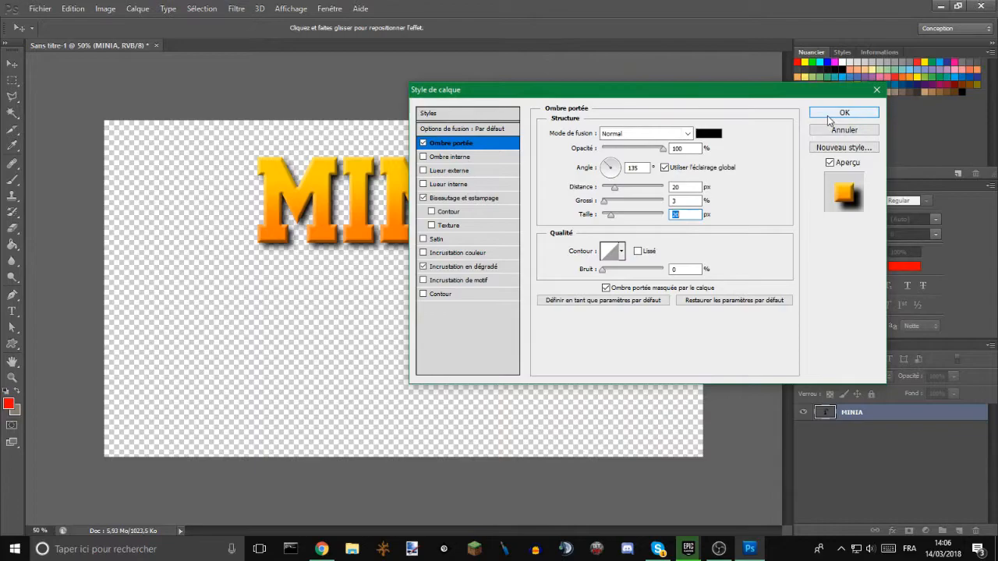
pyautogui.click(833, 113)
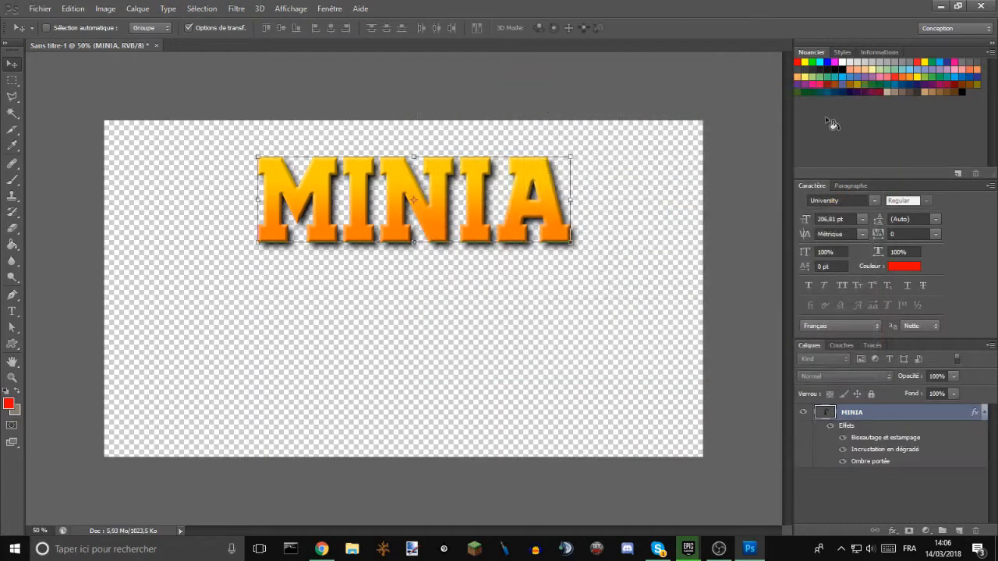
# - Duplicate the MINIA text layer with its effects and replace the copy's text with HYDRA
pyautogui.click(985, 412)
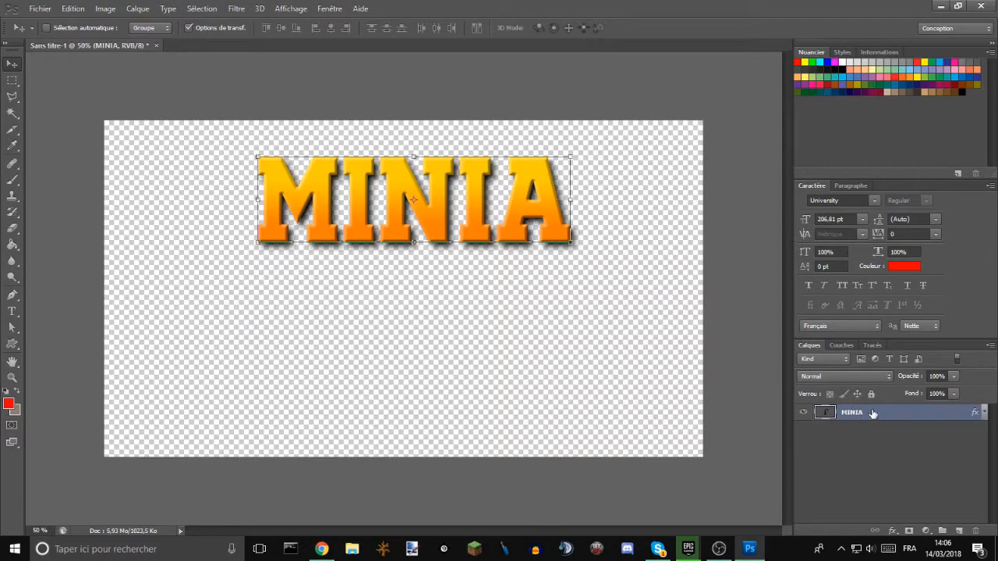
pyautogui.hotkey('ctrl', 'j')
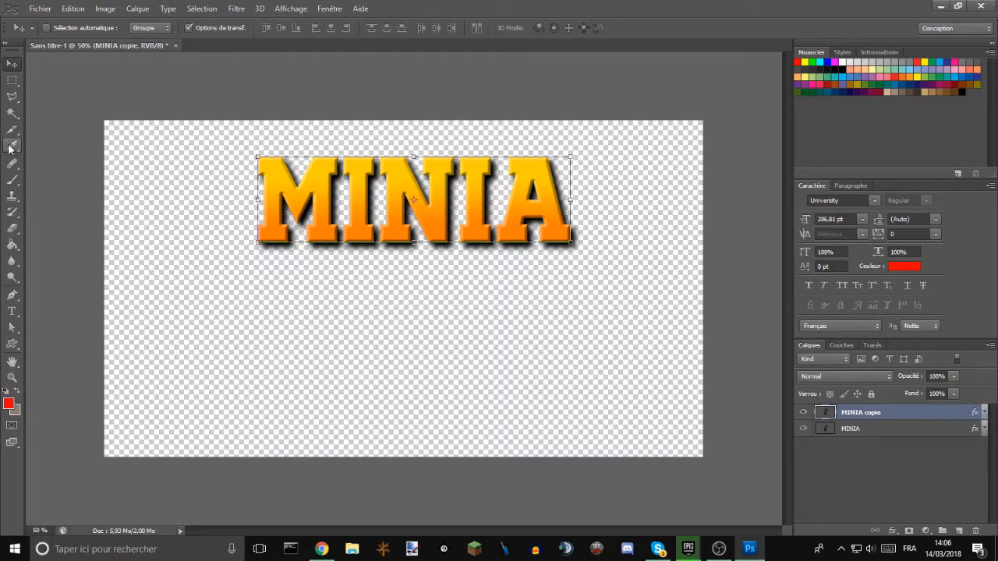
pyautogui.click(12, 311)
pyautogui.moveTo(550, 202); pyautogui.dragTo(266, 204)
pyautogui.write('HYD')
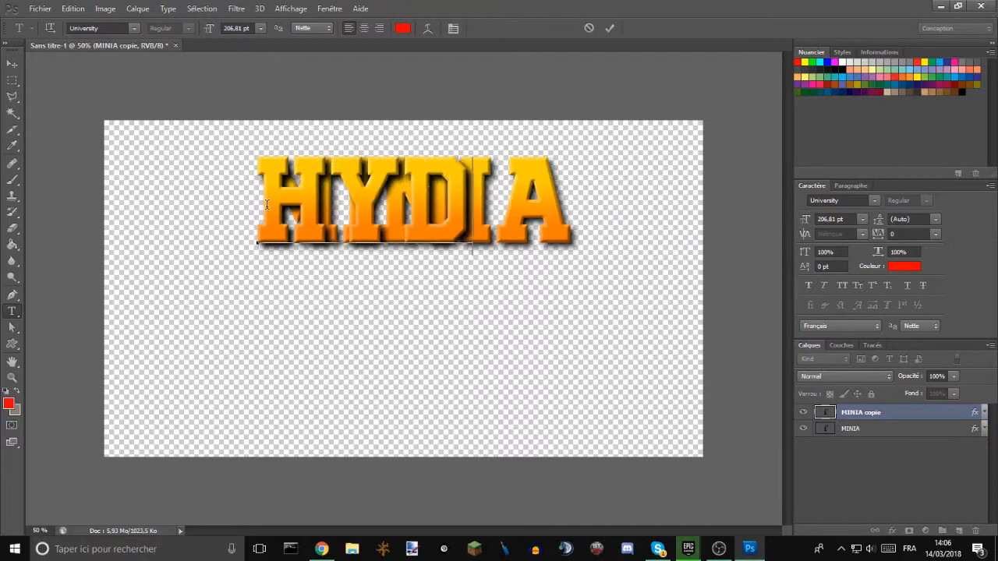
pyautogui.write('RA')
# - Place the HYDRA text below MINIA, horizontally centred under it, and hide the transform box
pyautogui.click(12, 63)
pyautogui.moveTo(497, 214); pyautogui.dragTo(485, 334)
pyautogui.hotkey('ctrl', 'r')
pyautogui.hotkey('ctrl', 'r')
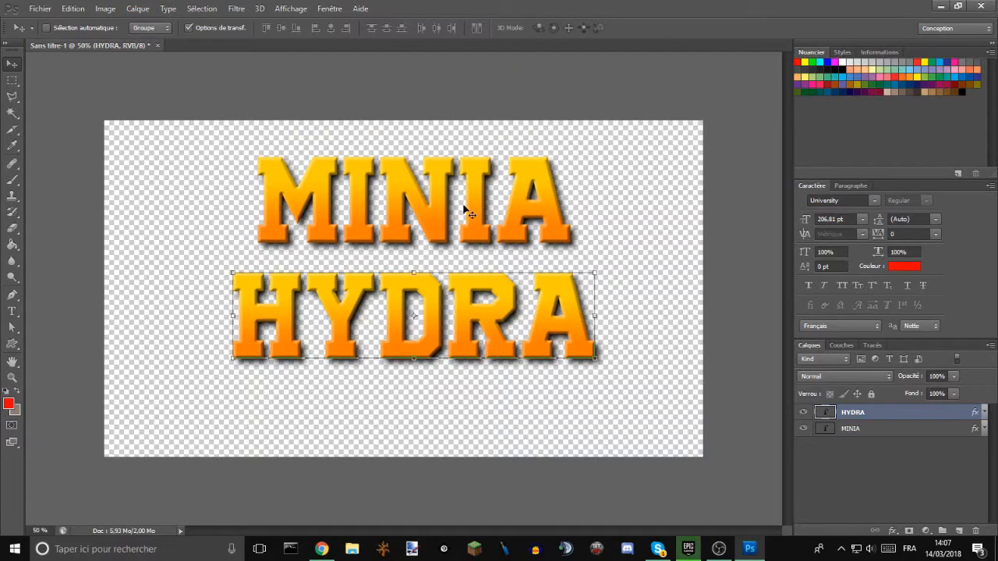
pyautogui.hotkey('ctrl', 'h')
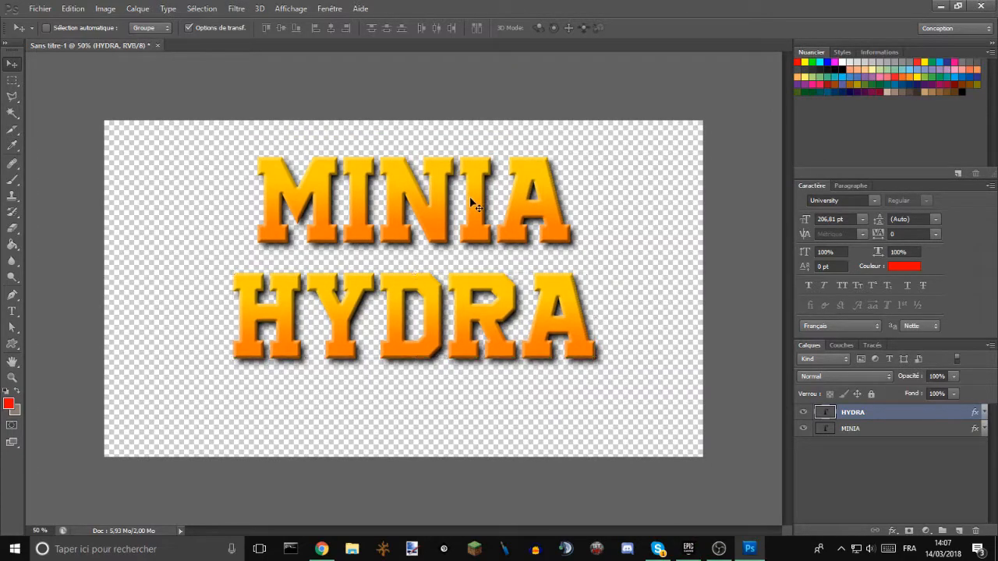
# - Lower the MINIA text slightly and move HYDRA further down to widen the gap between the two words
pyautogui.click(853, 428)
pyautogui.moveTo(451, 205)
pyautogui.mouseDown()
pyautogui.moveTo(452, 230)
pyautogui.moveTo(453, 209)
pyautogui.mouseUp()
pyautogui.click(851, 413)
pyautogui.moveTo(446, 307); pyautogui.dragTo(460, 341)
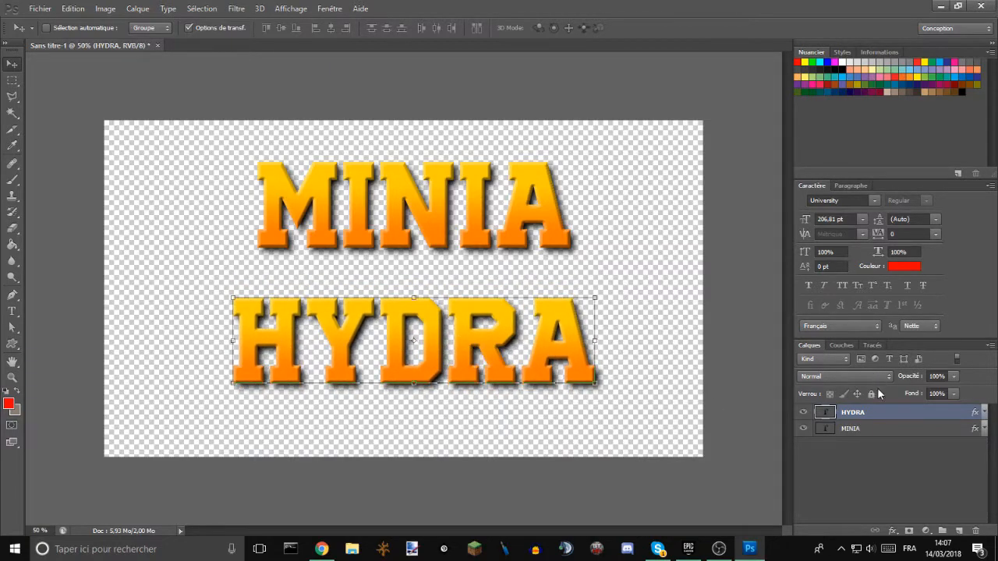
# - Enlarge the HYDRA text to about 107%, reposition it slightly beneath MINIA, and apply the transform
pyautogui.moveTo(597, 298); pyautogui.dragTo(621, 291)
pyautogui.moveTo(517, 324); pyautogui.dragTo(514, 328)
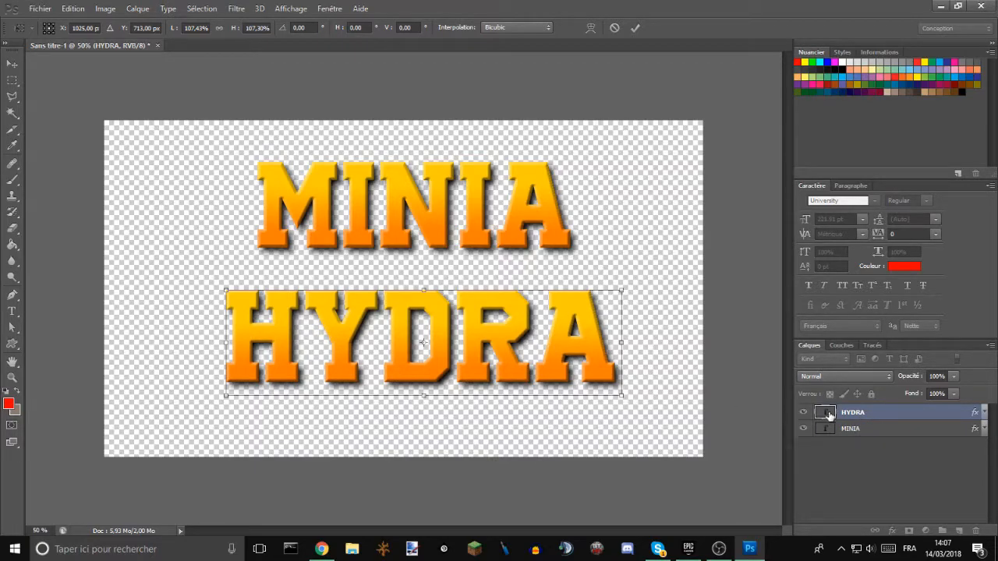
pyautogui.click(637, 29)
# - Place the HYDRA layer beneath the MINIA layer in the stack and move the MINIA text slightly down towards HYDRA
pyautogui.moveTo(857, 413); pyautogui.dragTo(860, 435)
pyautogui.click(856, 414)
pyautogui.moveTo(472, 195); pyautogui.dragTo(475, 205)
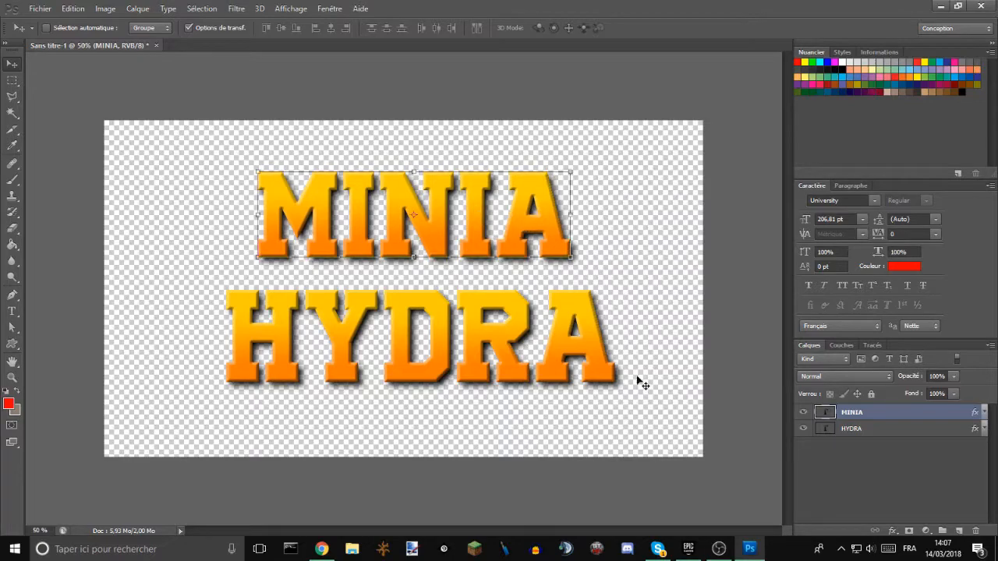
pyautogui.click(874, 435)
pyautogui.rightClick(874, 437)
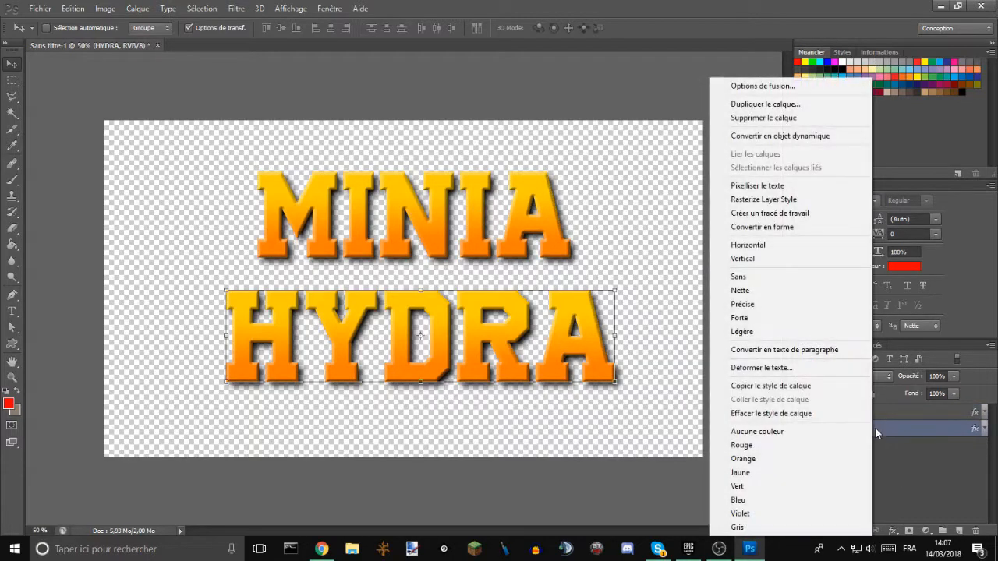
pyautogui.click(753, 85)
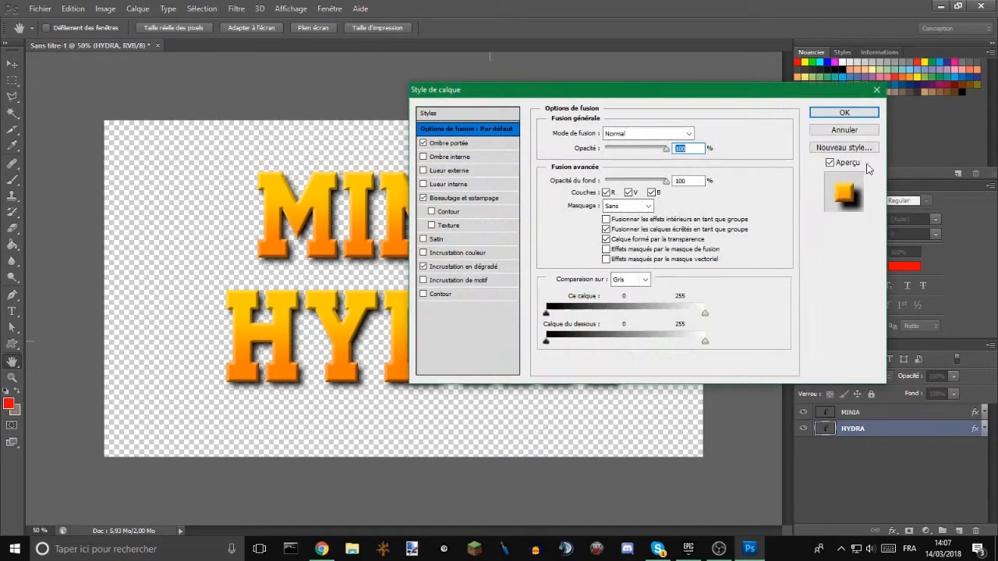
pyautogui.click(853, 132)
# - In the MINIA layer's gradient overlay, change the yellow colour stop to light grey f0f0f0
pyautogui.click(883, 412)
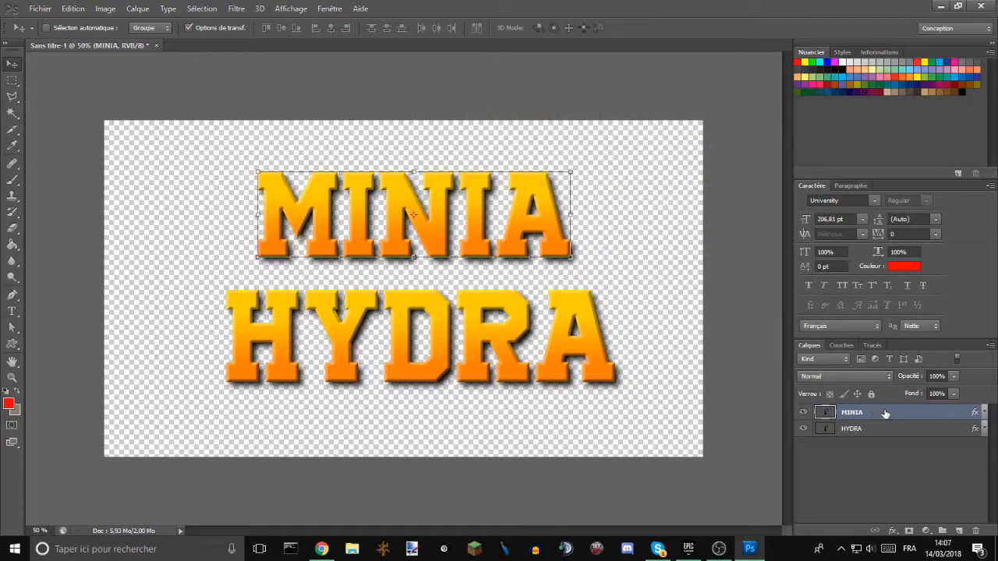
pyautogui.rightClick(903, 413)
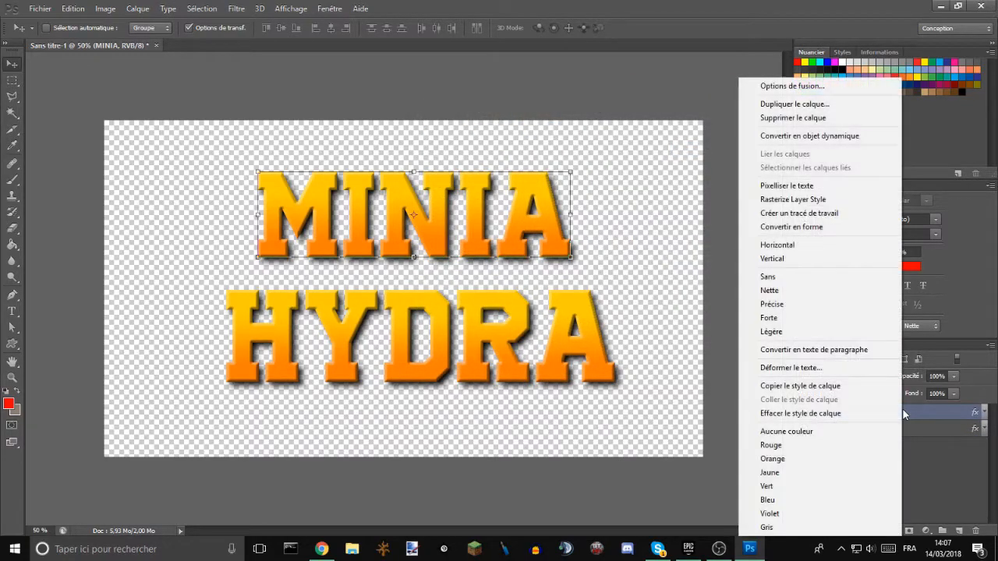
pyautogui.click(791, 88)
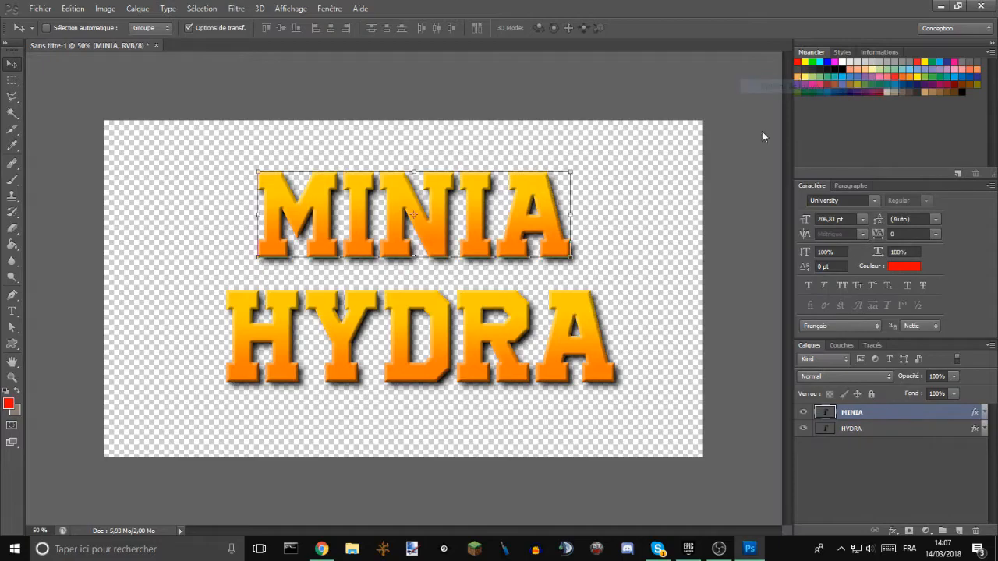
pyautogui.moveTo(518, 117); pyautogui.dragTo(723, 24)
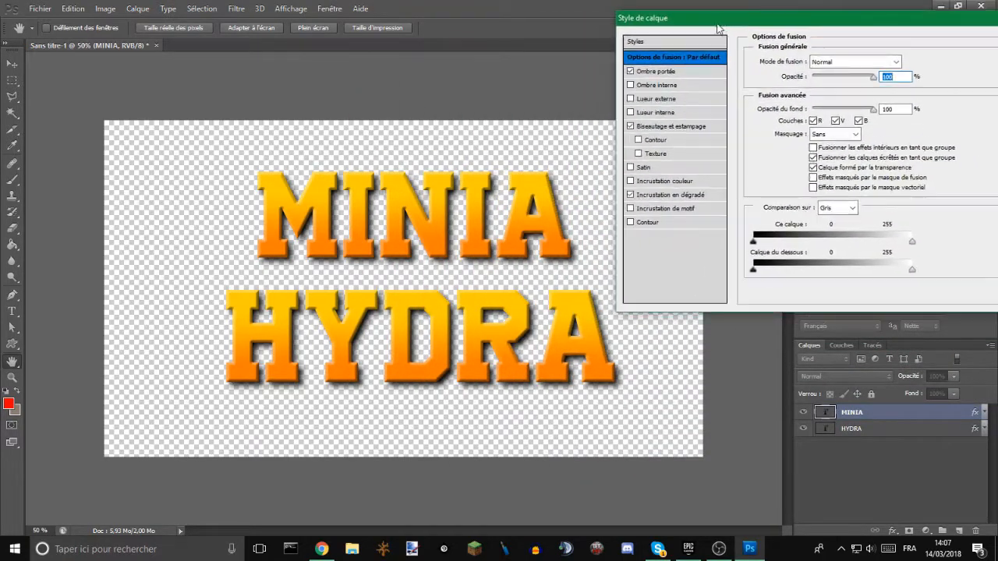
pyautogui.click(683, 197)
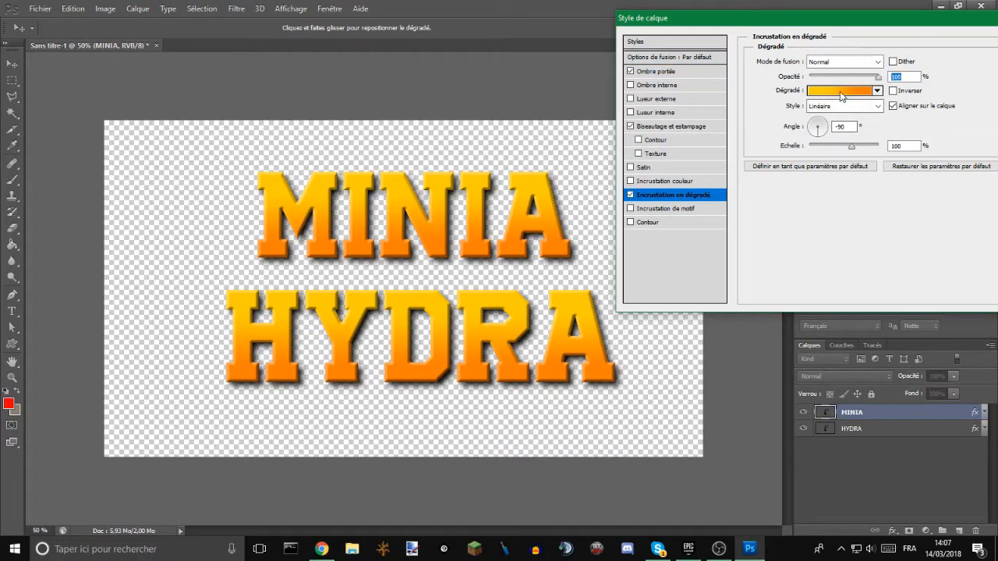
pyautogui.click(840, 90)
pyautogui.click(624, 393)
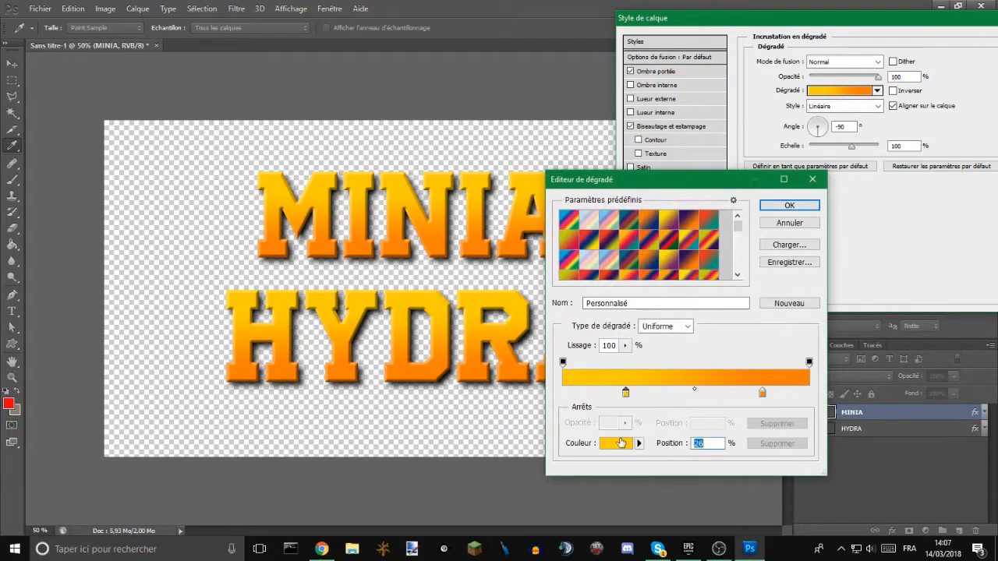
pyautogui.click(616, 443)
pyautogui.click(607, 214)
pyautogui.moveTo(622, 214); pyautogui.dragTo(570, 211)
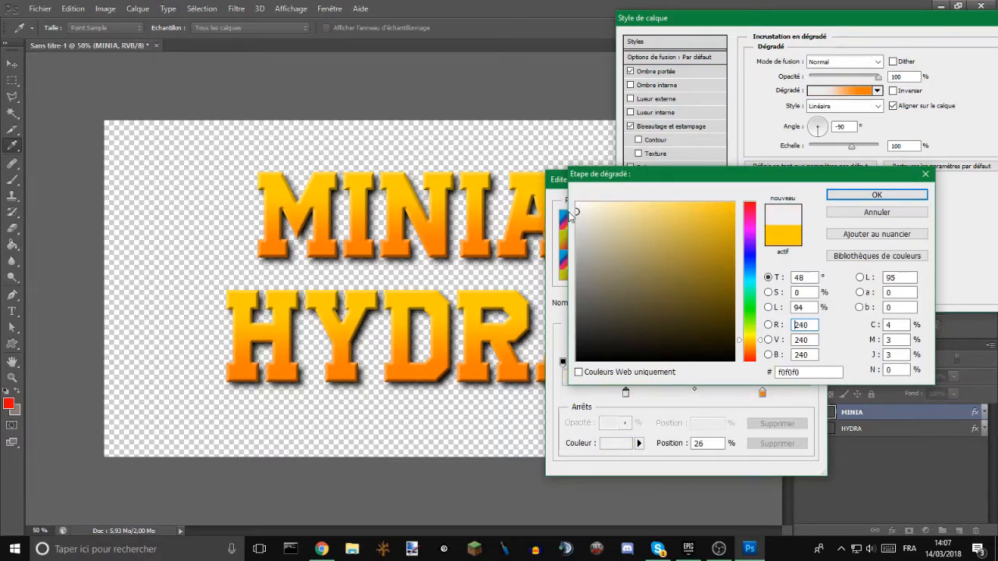
pyautogui.click(865, 195)
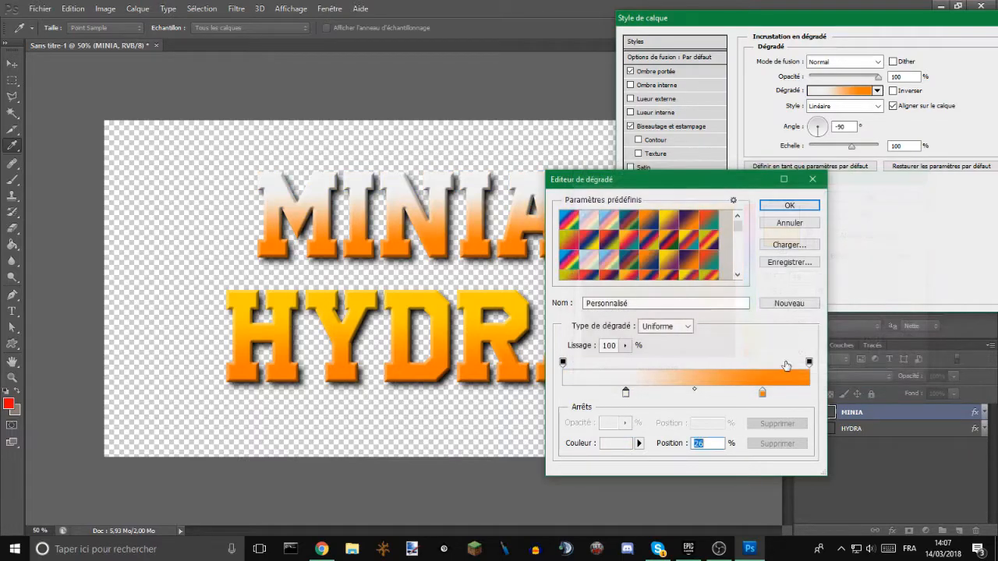
# - Change the orange stop of MINIA's gradient to a medium grey and apply the gradient and layer style
pyautogui.click(762, 392)
pyautogui.click(625, 448)
pyautogui.moveTo(585, 216)
pyautogui.mouseDown()
pyautogui.moveTo(570, 234)
pyautogui.moveTo(576, 251)
pyautogui.moveTo(573, 243)
pyautogui.mouseUp()
pyautogui.click(876, 195)
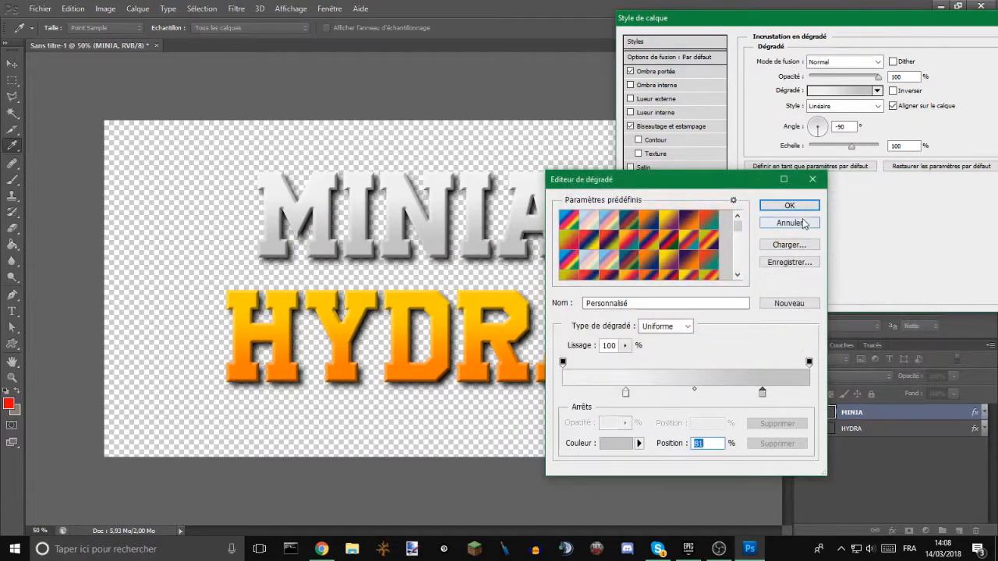
pyautogui.click(789, 201)
pyautogui.moveTo(783, 19); pyautogui.dragTo(391, 61)
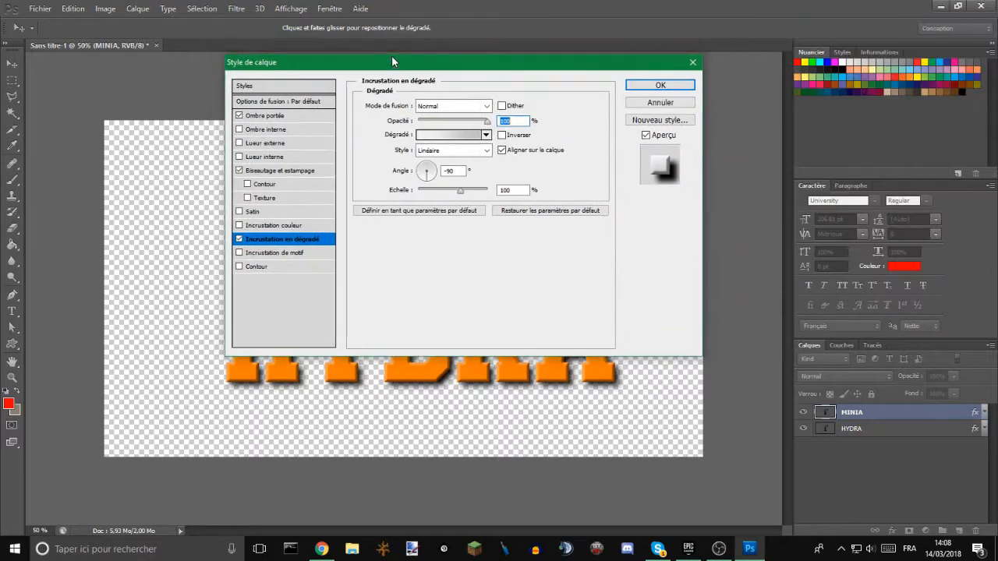
pyautogui.click(659, 84)
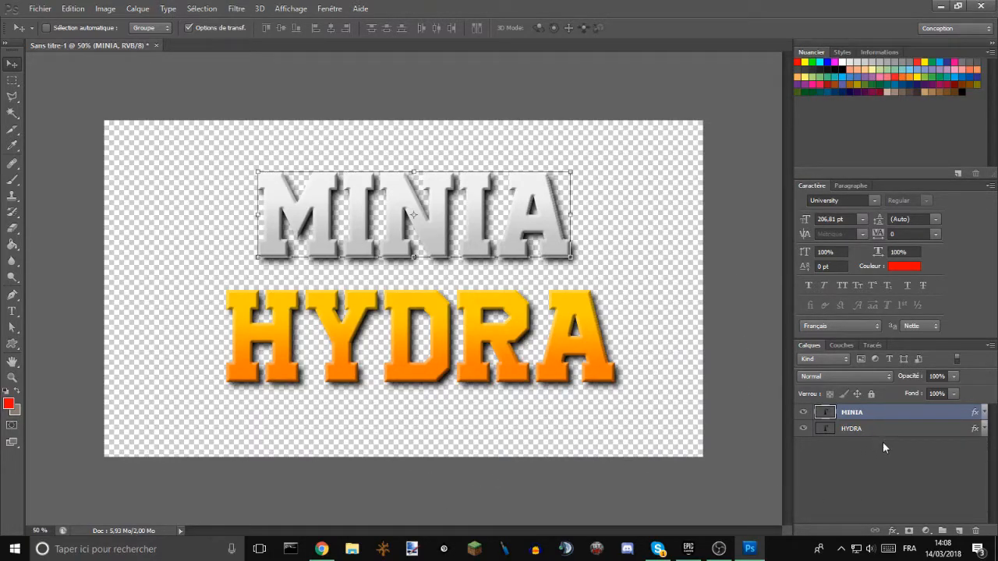
# - Try scaling the MINIA text down to about 31% and up to about 209%, undoing each resize
pyautogui.moveTo(575, 258); pyautogui.dragTo(508, 259)
pyautogui.hotkey('ctrl', 'z')
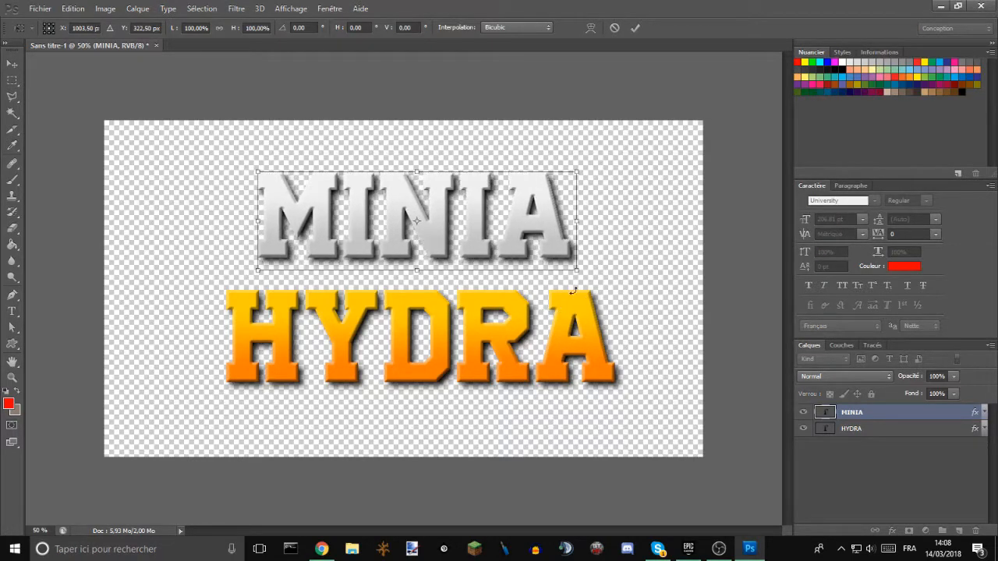
pyautogui.moveTo(576, 270); pyautogui.dragTo(359, 188)
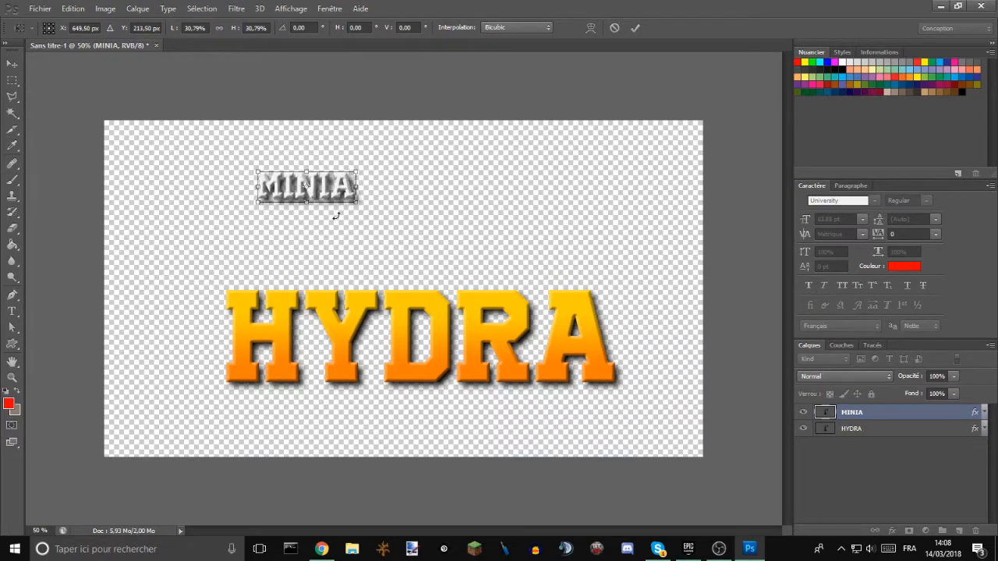
pyautogui.hotkey('ctrl', 'z')
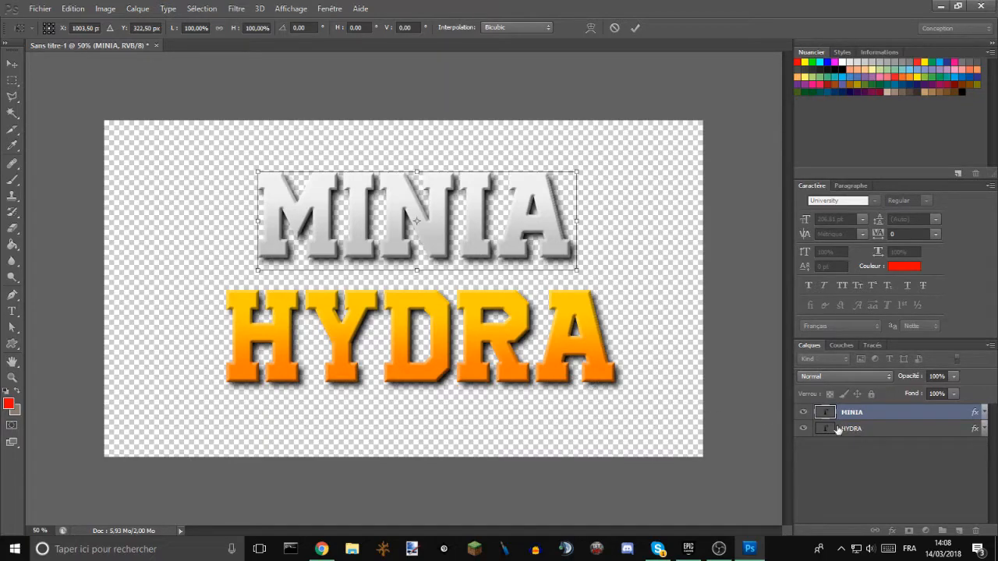
pyautogui.moveTo(587, 276); pyautogui.dragTo(898, 454)
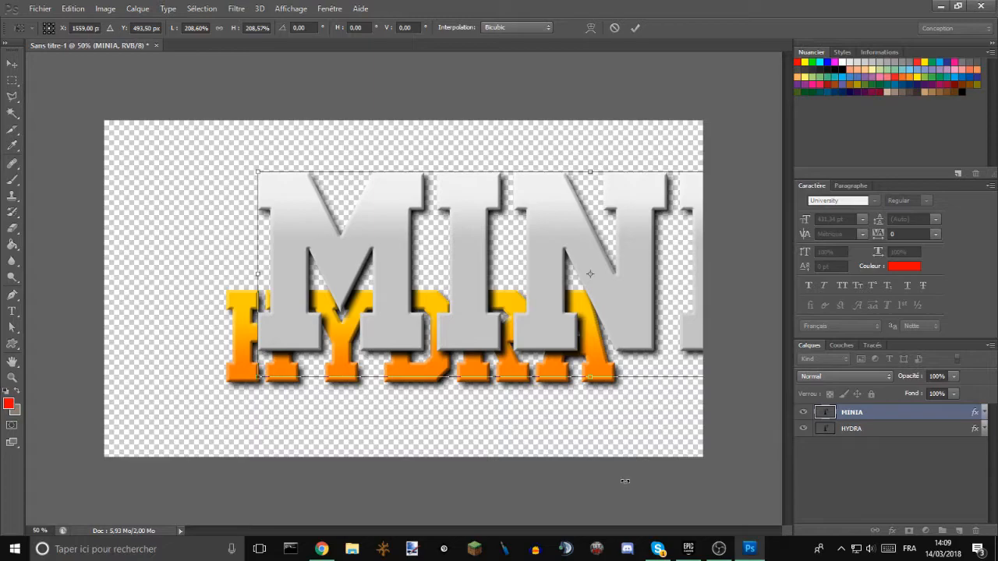
pyautogui.hotkey('ctrl', 'z')
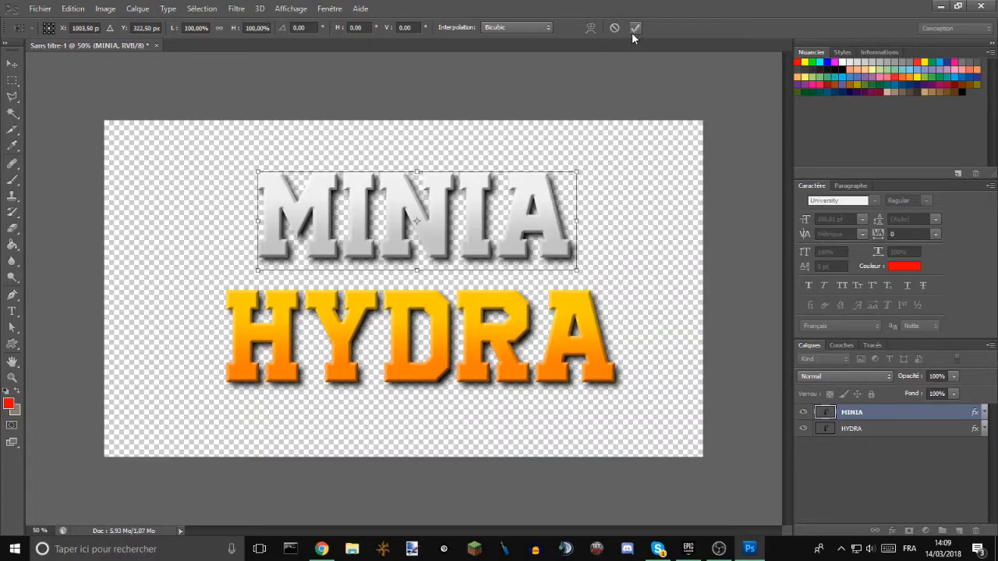
pyautogui.click(634, 29)
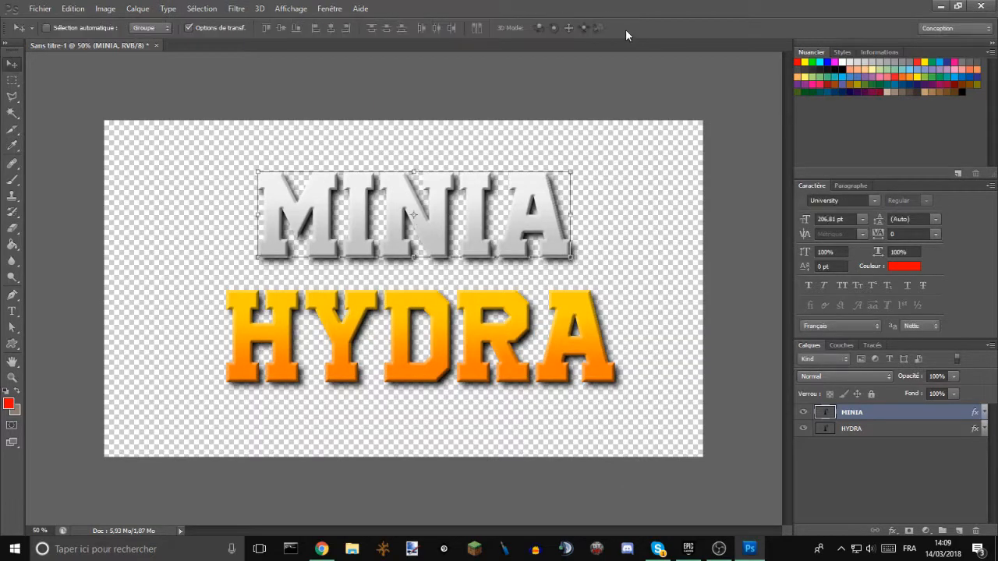
# - Warp the MINIA text with the Arc style and set its bend to -3%
pyautogui.rightClick(858, 414)
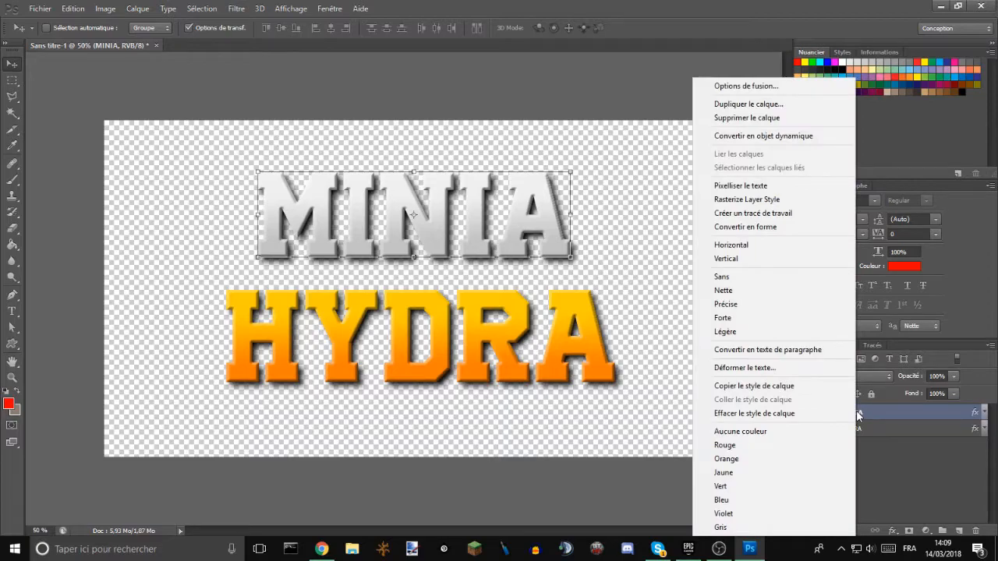
pyautogui.click(875, 414)
pyautogui.rightClick(854, 414)
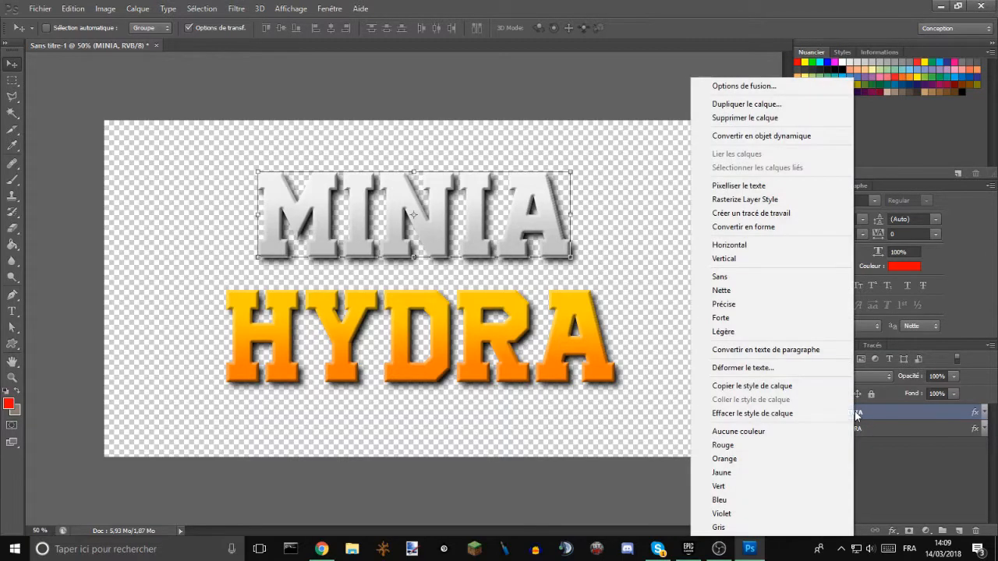
pyautogui.click(770, 373)
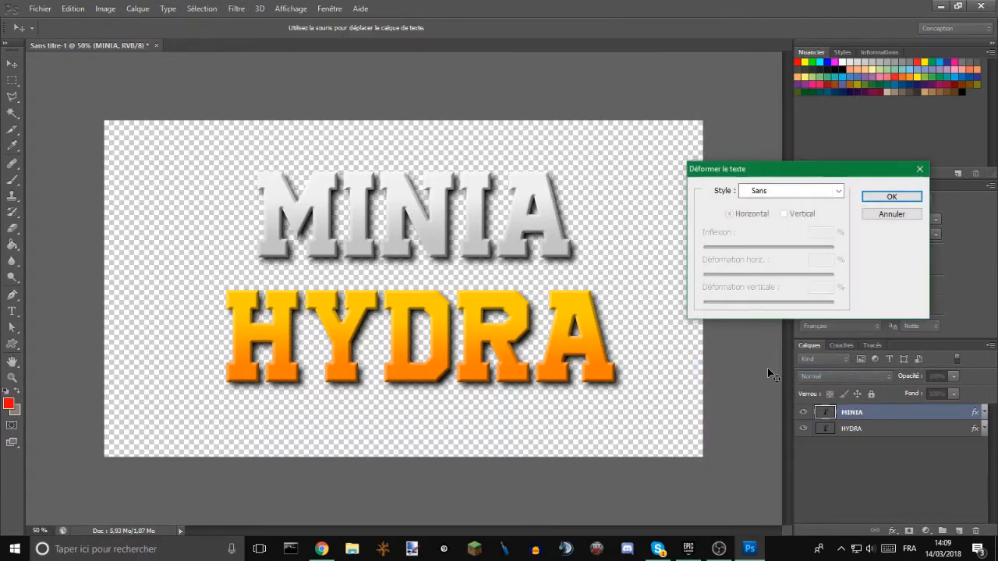
pyautogui.click(784, 191)
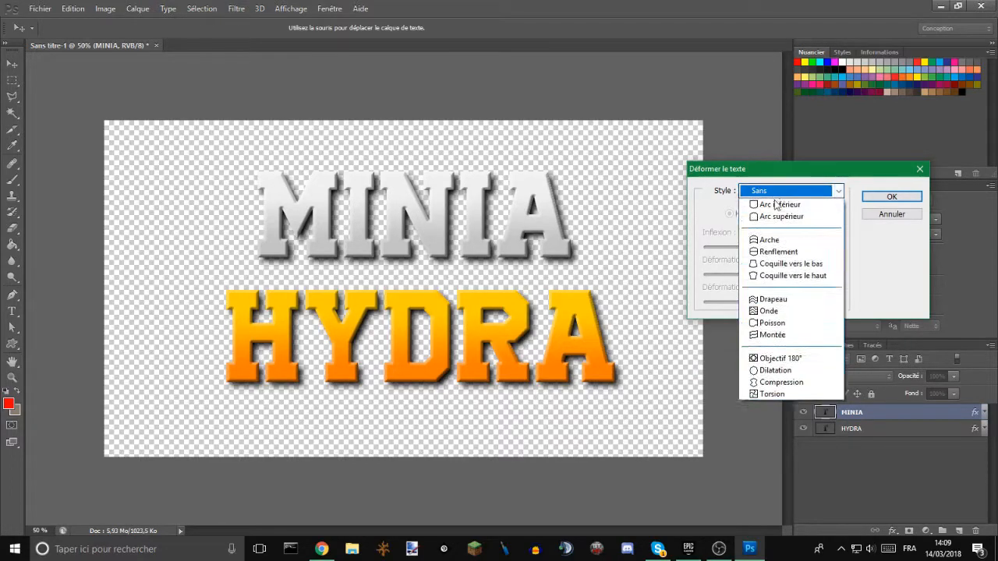
pyautogui.click(783, 231)
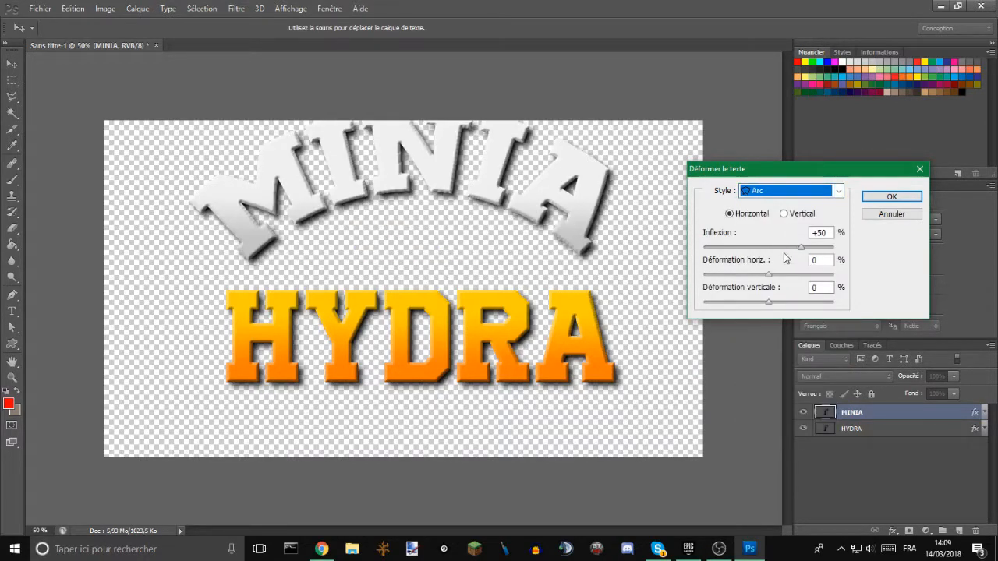
pyautogui.moveTo(801, 248); pyautogui.dragTo(766, 251)
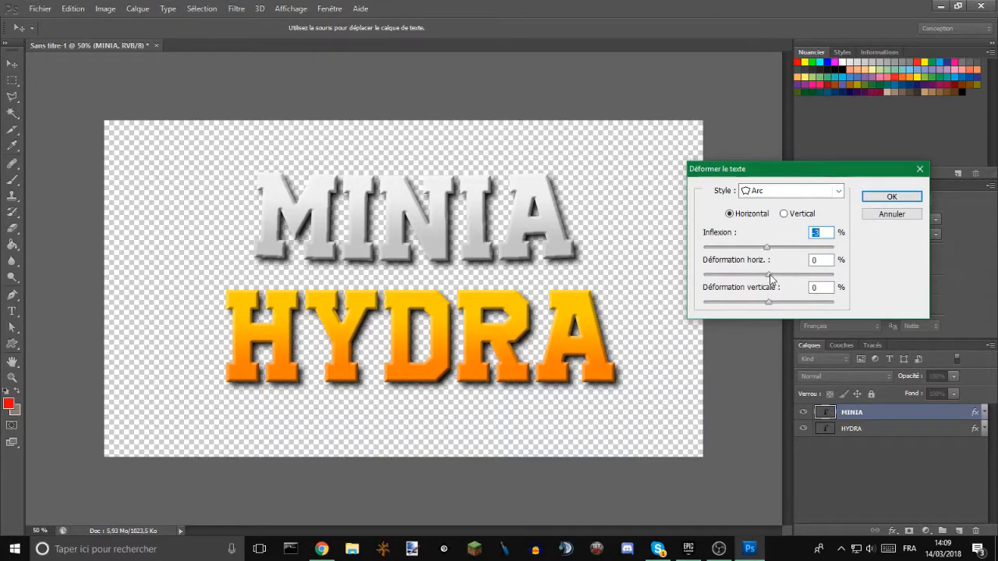
# - Try out the warp's horizontal and vertical distortion on MINIA, reset both to 0%, and apply the warp
pyautogui.moveTo(768, 274); pyautogui.dragTo(797, 279)
pyautogui.click(827, 260)
pyautogui.doubleClick(828, 260)
pyautogui.write('0')
pyautogui.moveTo(768, 303); pyautogui.dragTo(724, 311)
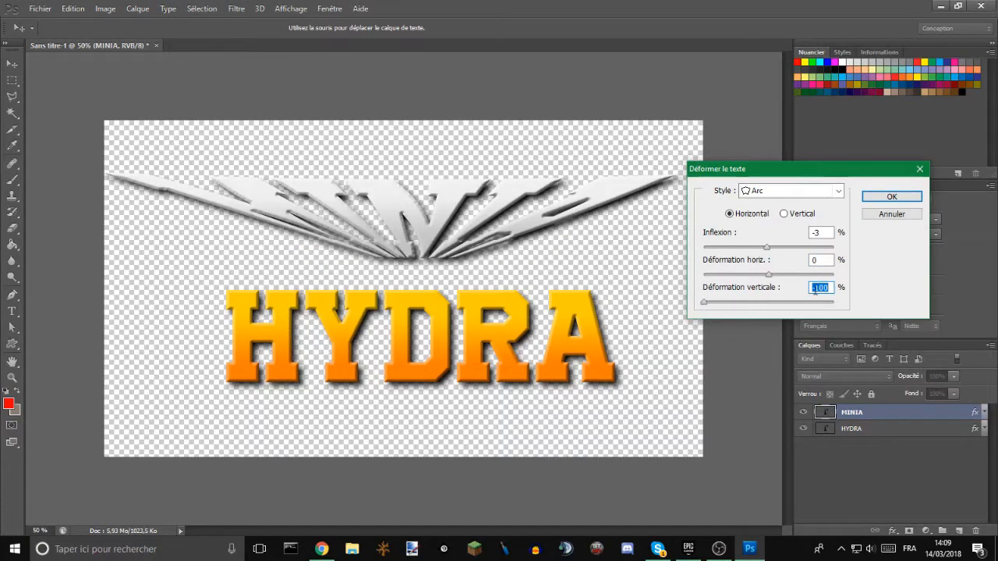
pyautogui.write('0')
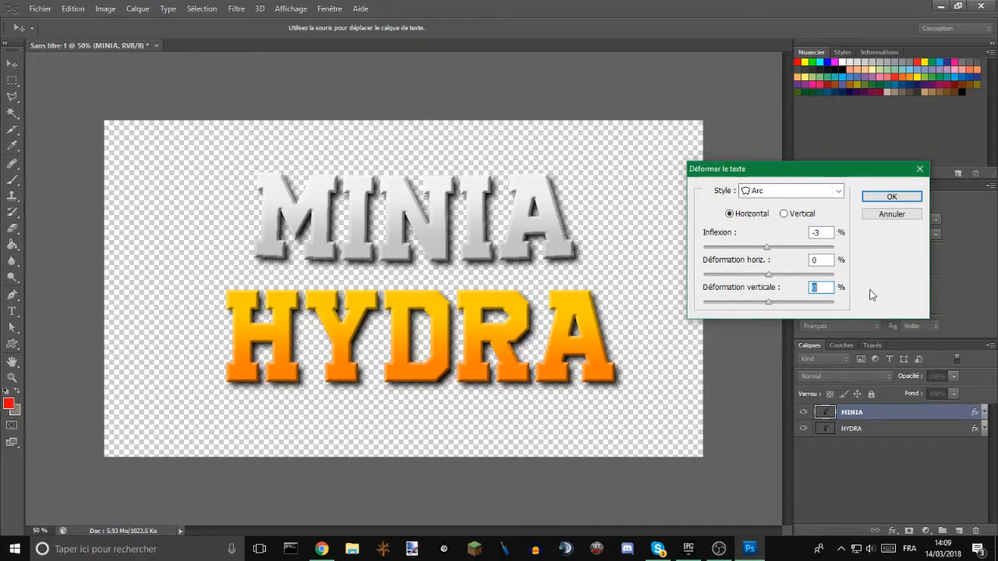
pyautogui.click(891, 196)
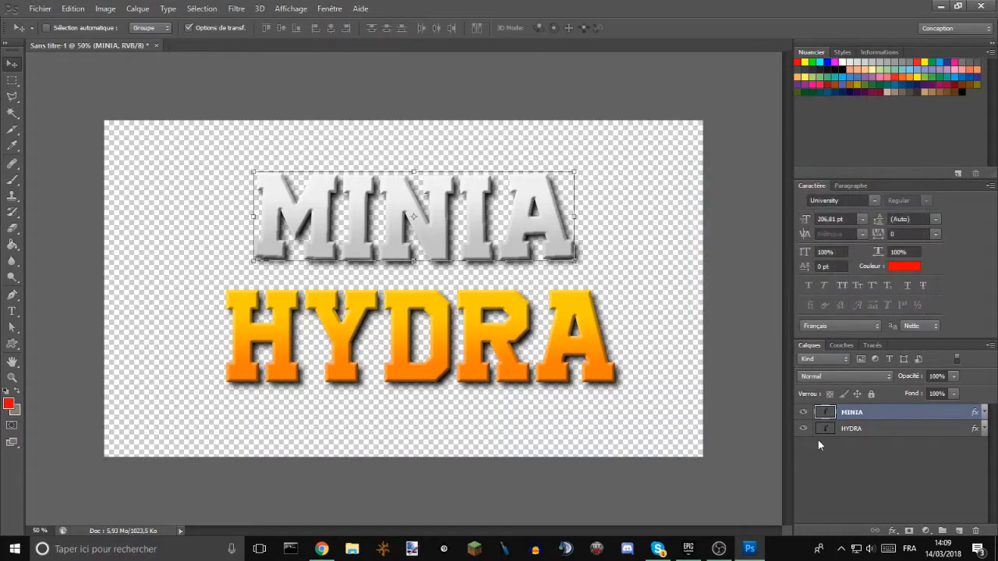
# - Warp the HYDRA text with the Arc style at a bend of -3% and apply it
pyautogui.rightClick(866, 428)
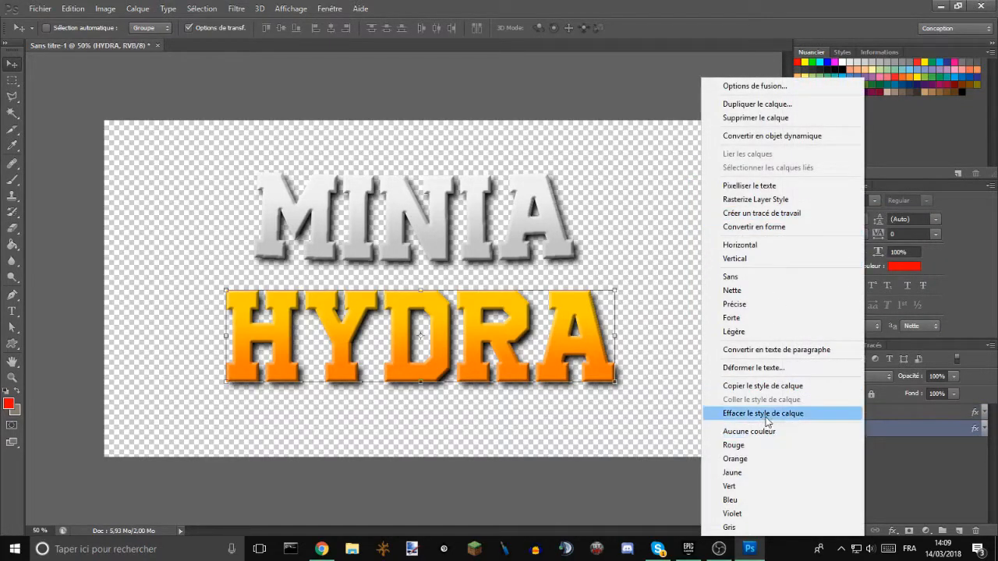
pyautogui.click(753, 367)
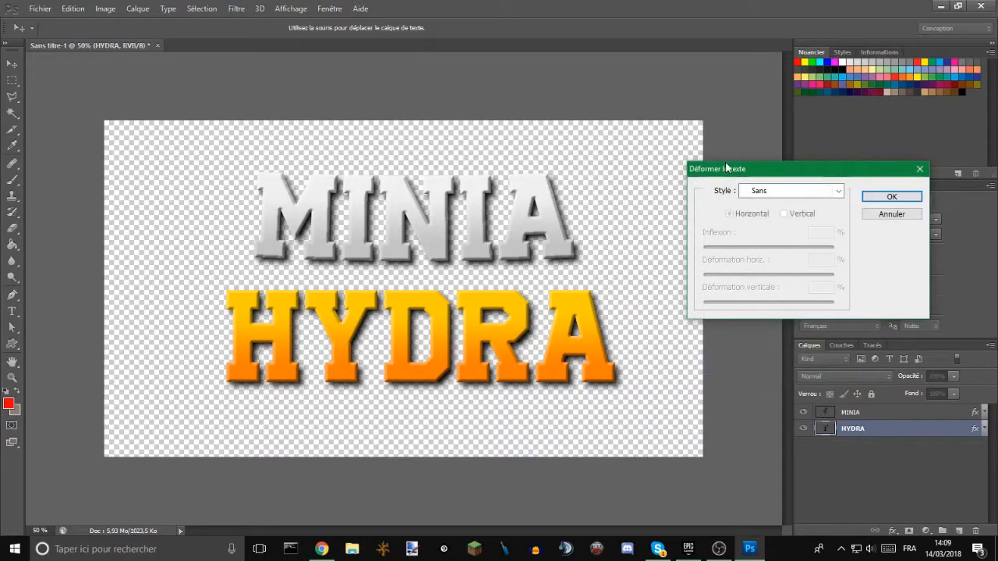
pyautogui.click(757, 195)
pyautogui.click(762, 228)
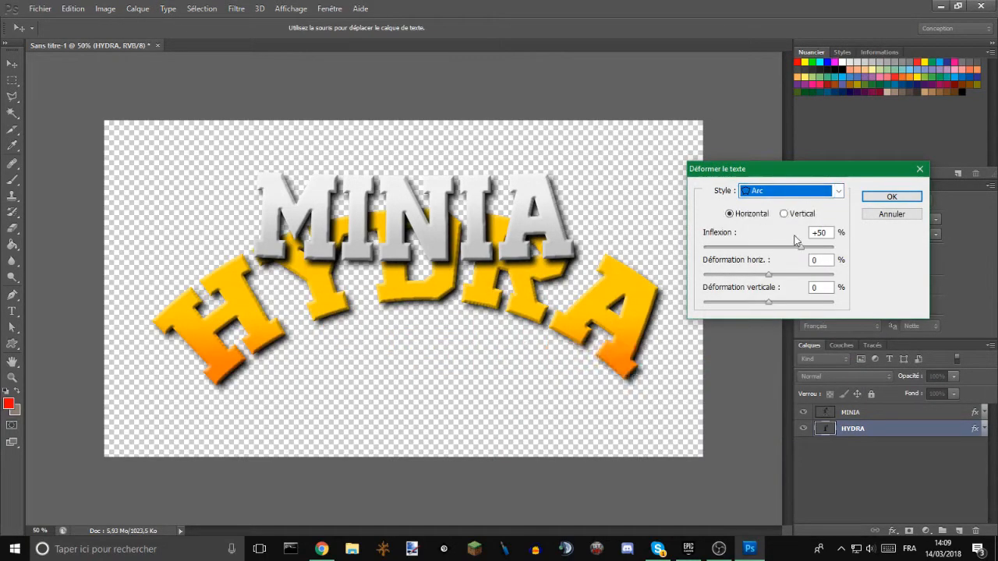
pyautogui.moveTo(801, 246); pyautogui.dragTo(768, 259)
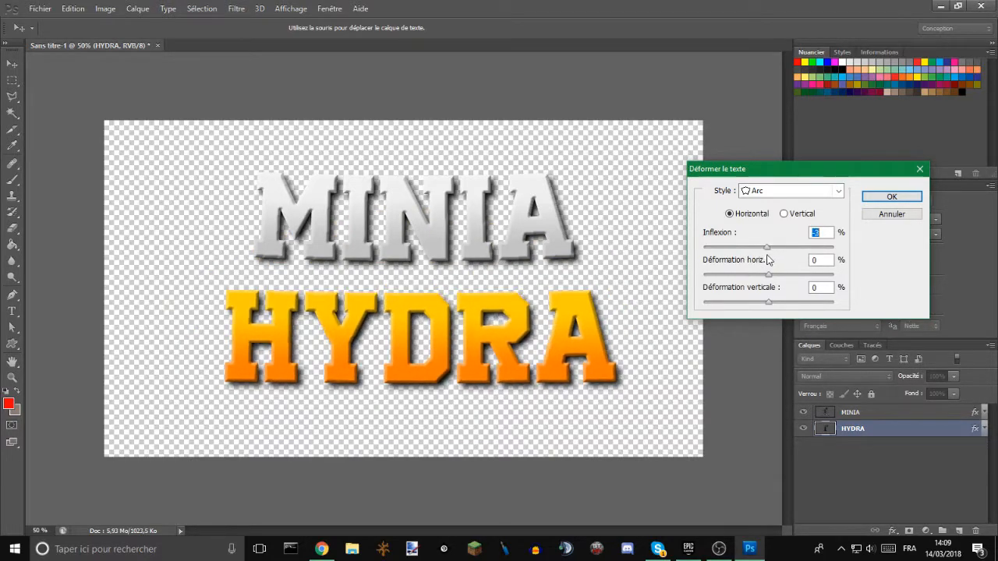
pyautogui.click(889, 196)
# - Move HYDRA slightly up and MINIA slightly down so the two words sit close together
pyautogui.moveTo(457, 350); pyautogui.dragTo(455, 333)
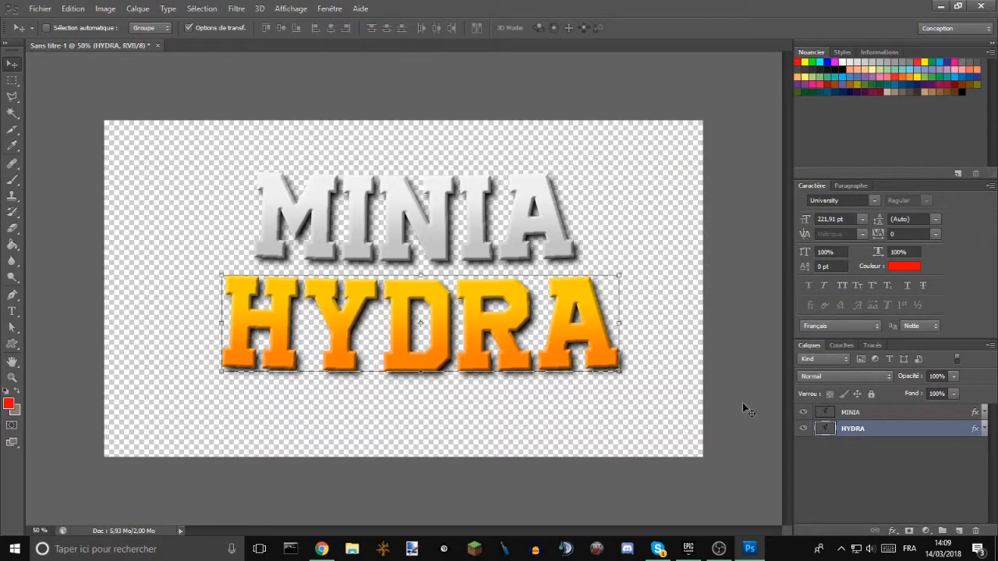
pyautogui.click(841, 414)
pyautogui.moveTo(481, 236); pyautogui.dragTo(482, 244)
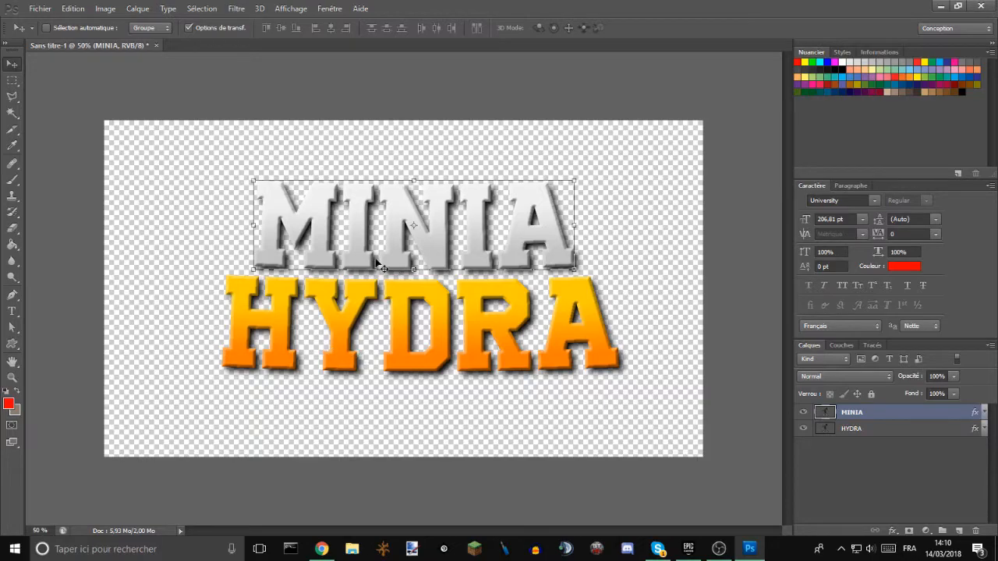
# - Switch to the Type tool with the MINIA layer selected
pyautogui.click(11, 311)
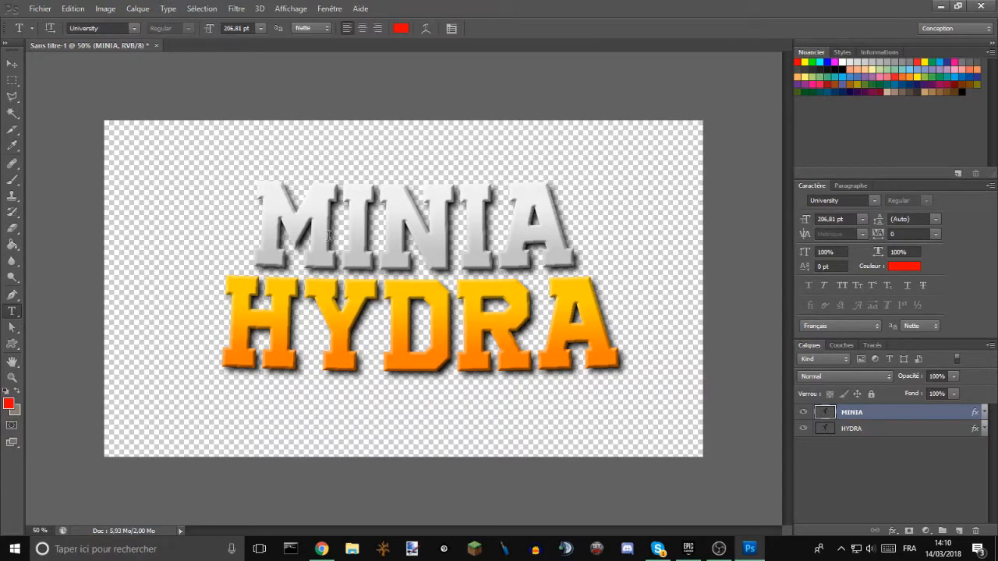